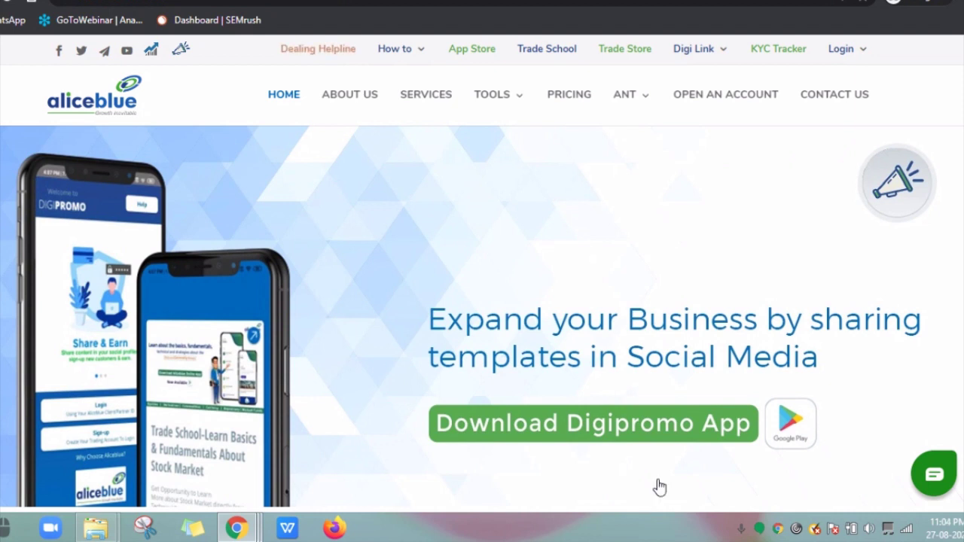
Go to Funds on the Alice Blue site and sign in with the saved client ID and password.
mouse_move(857, 53)
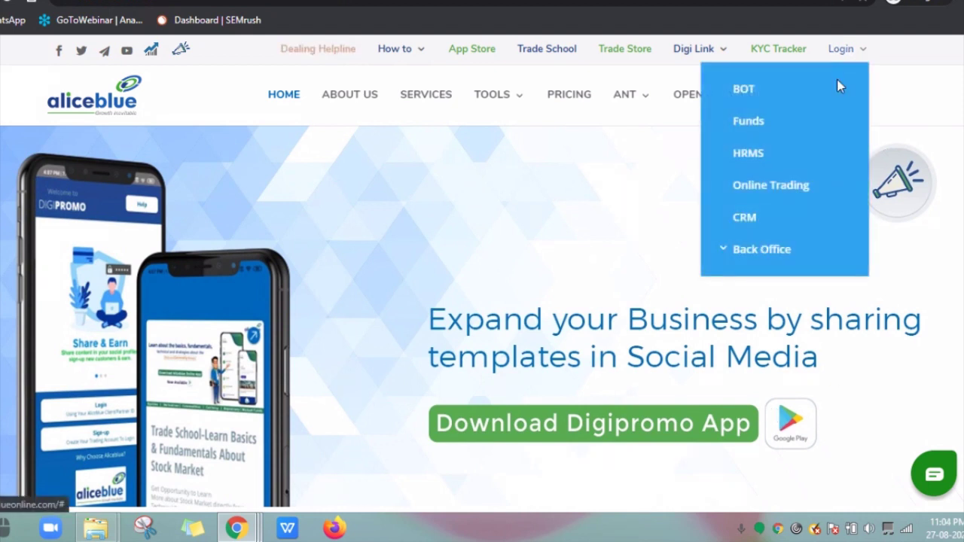
left_click(770, 123)
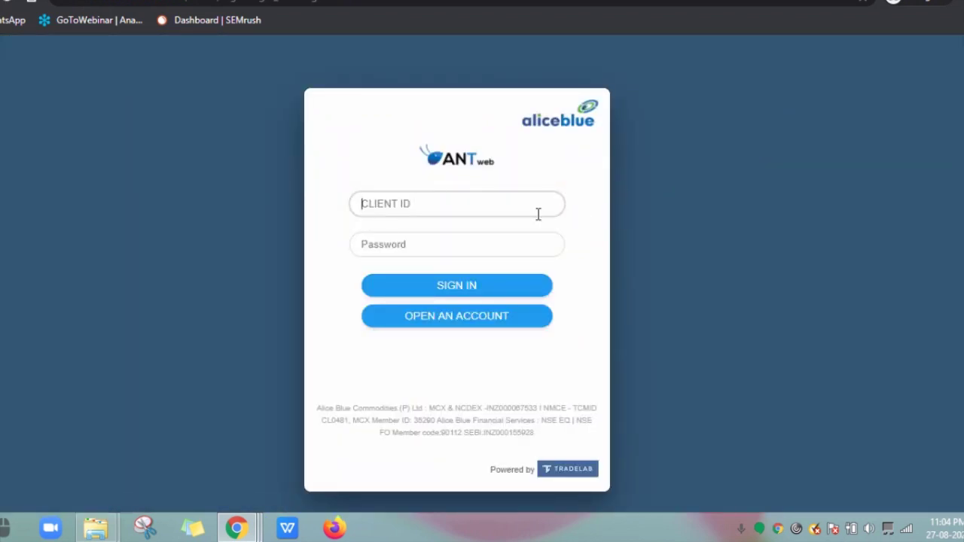
left_click(454, 206)
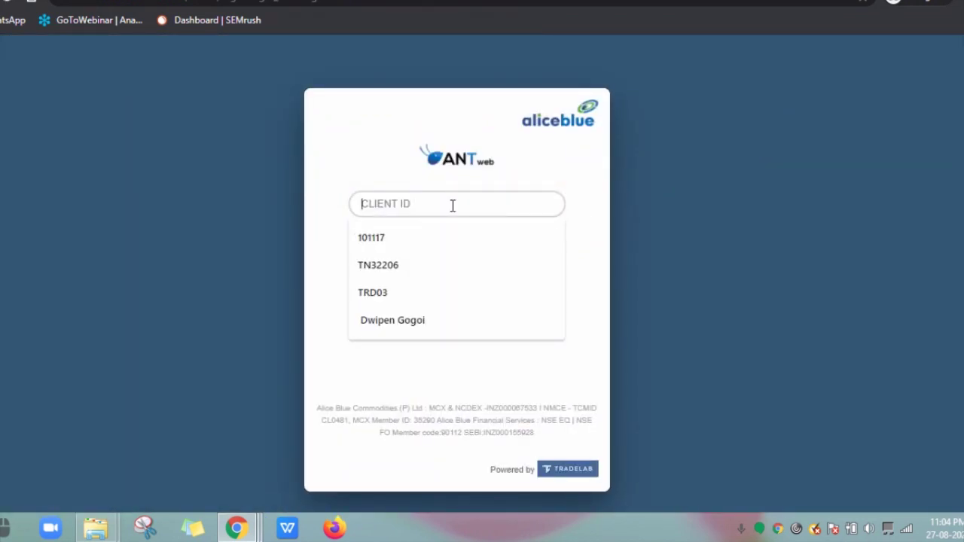
left_click(361, 240)
left_click(383, 246)
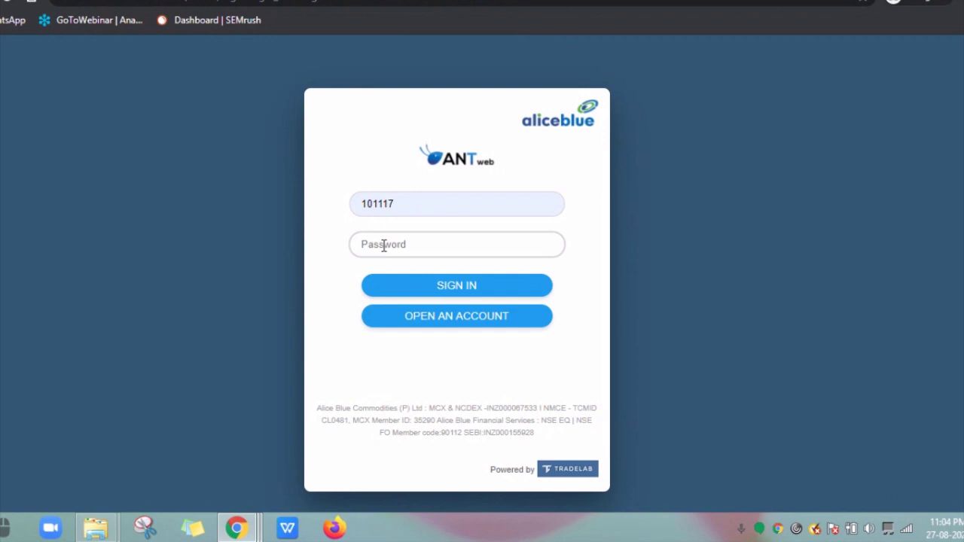
type("••••••••")
left_click(475, 290)
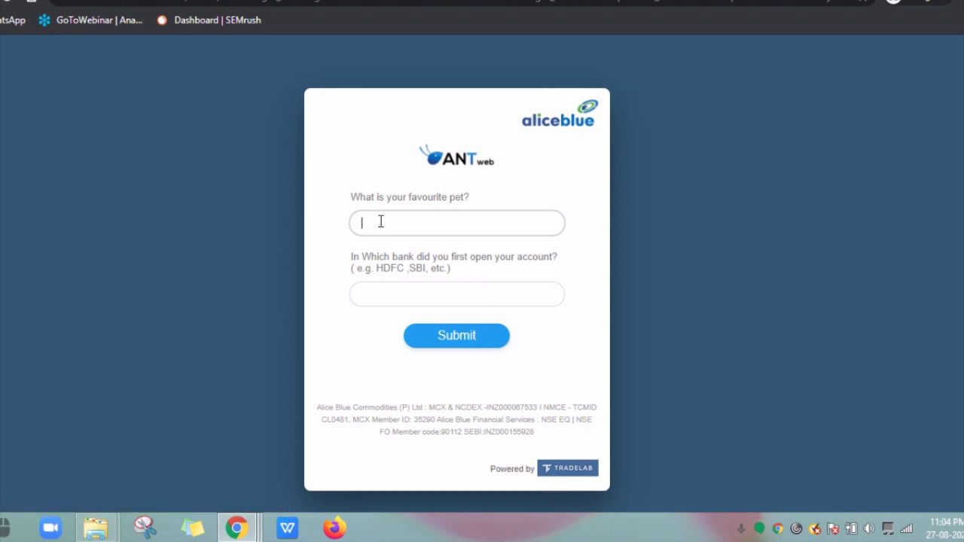
Answer both security questions, submit them, and scroll down the page.
type("•")
left_click(376, 294)
type("•")
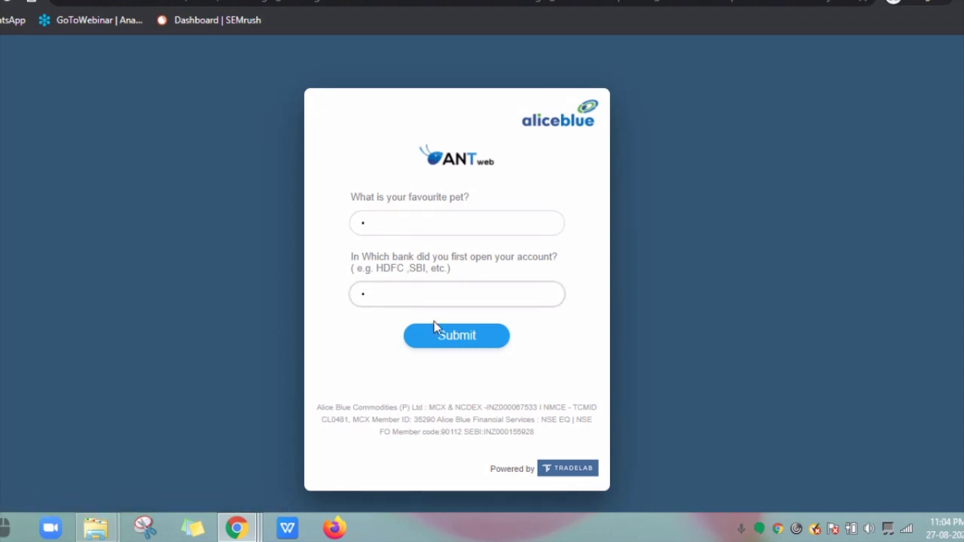
left_click(457, 338)
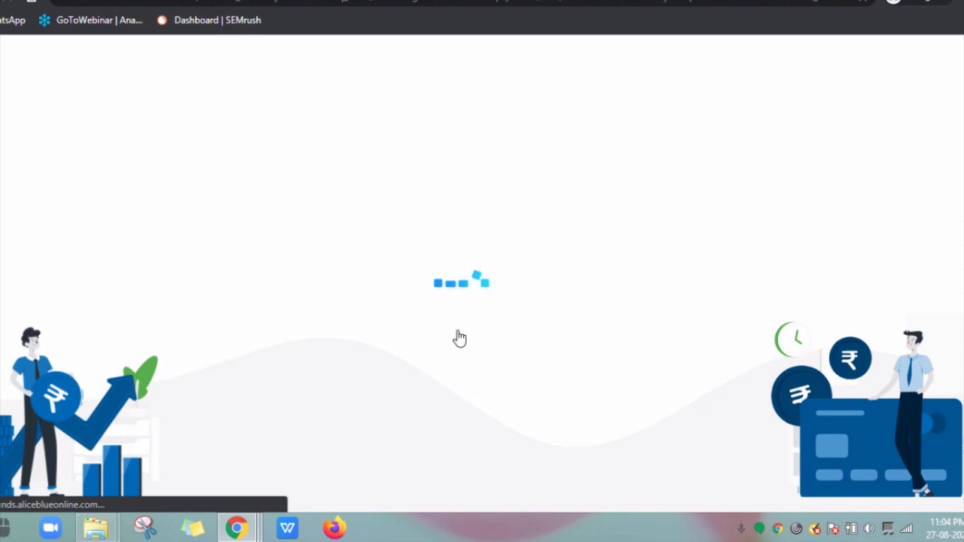
scroll(460, 339, "down", 1)
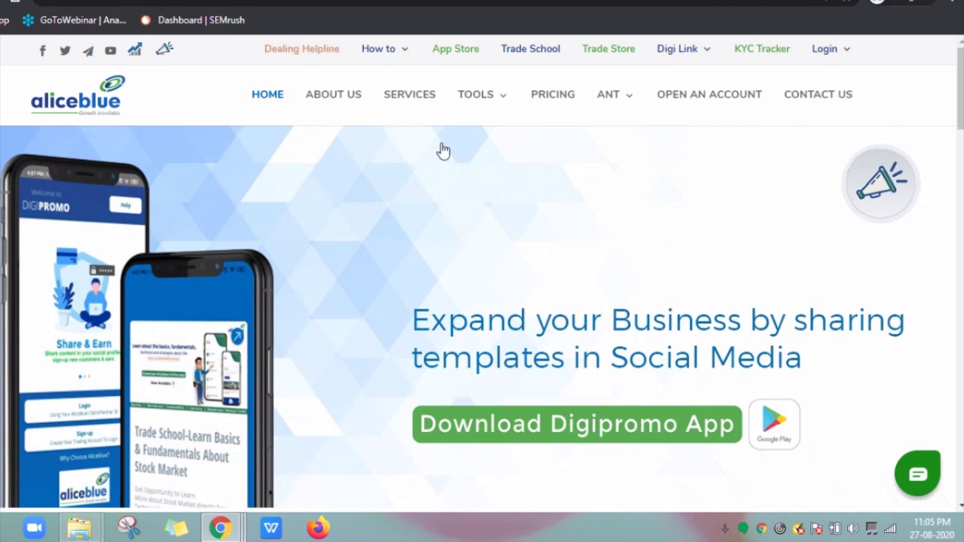
Open Online Trading and sign in to ANT Web with the client ID and password.
mouse_move(825, 47)
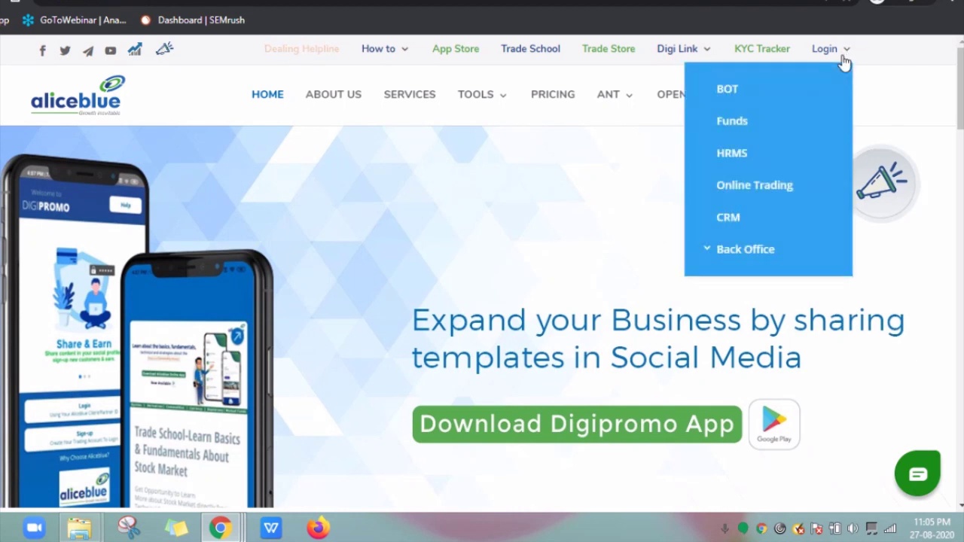
left_click(754, 191)
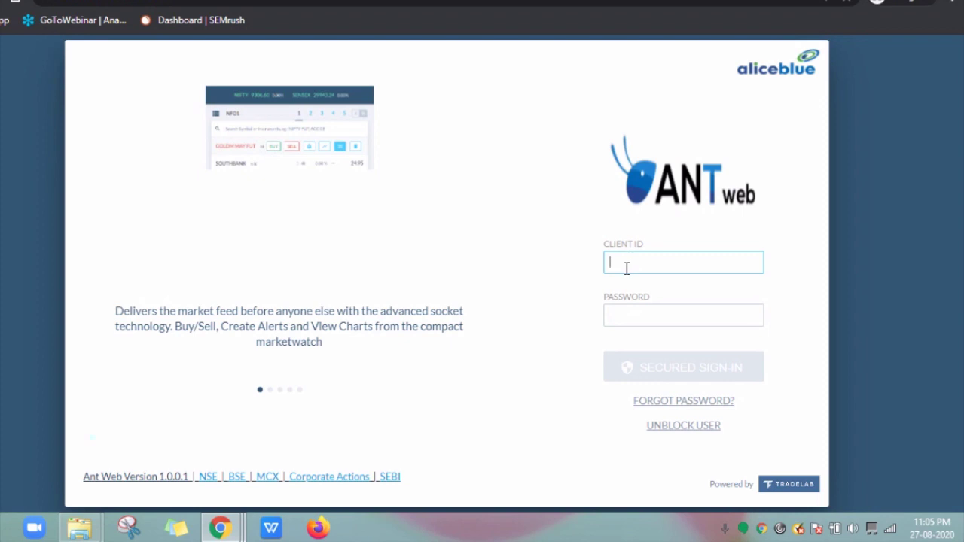
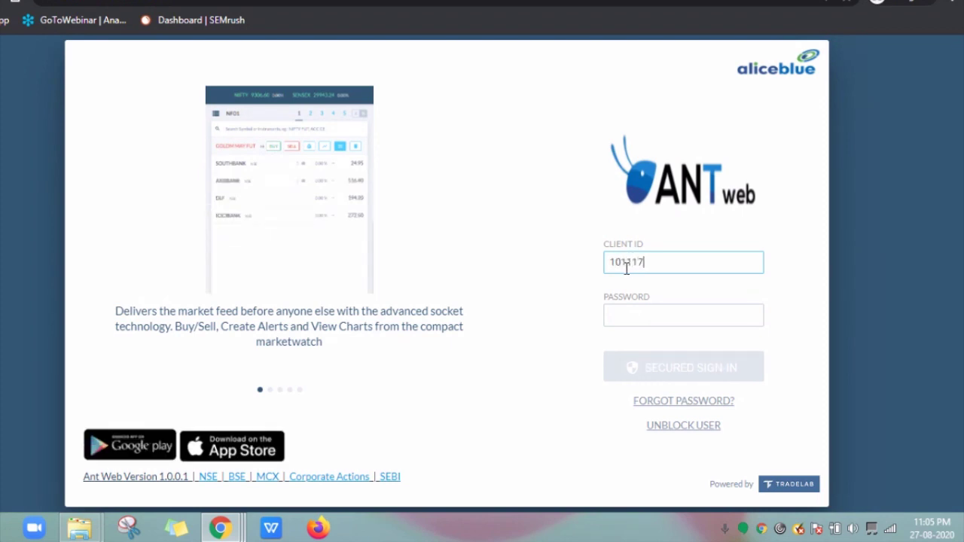
left_click(624, 324)
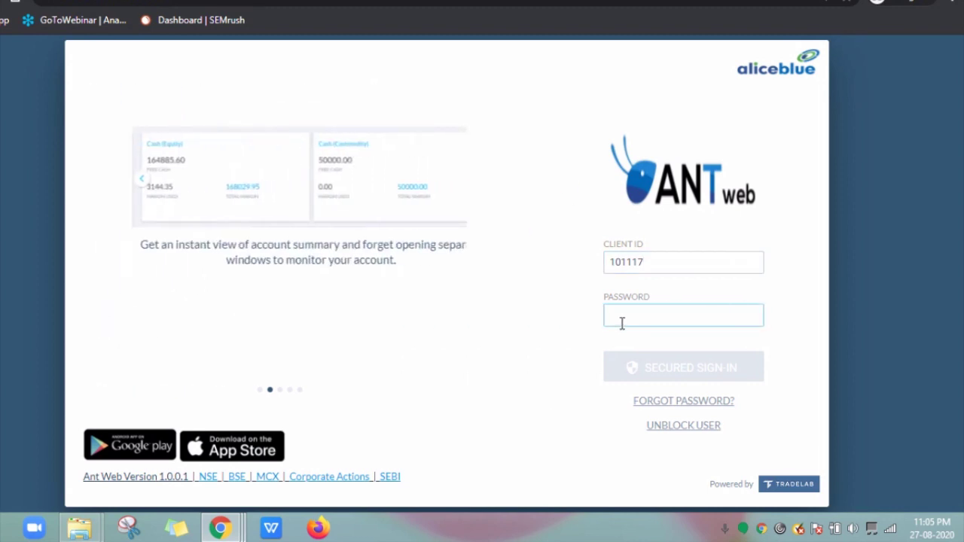
type("••••")
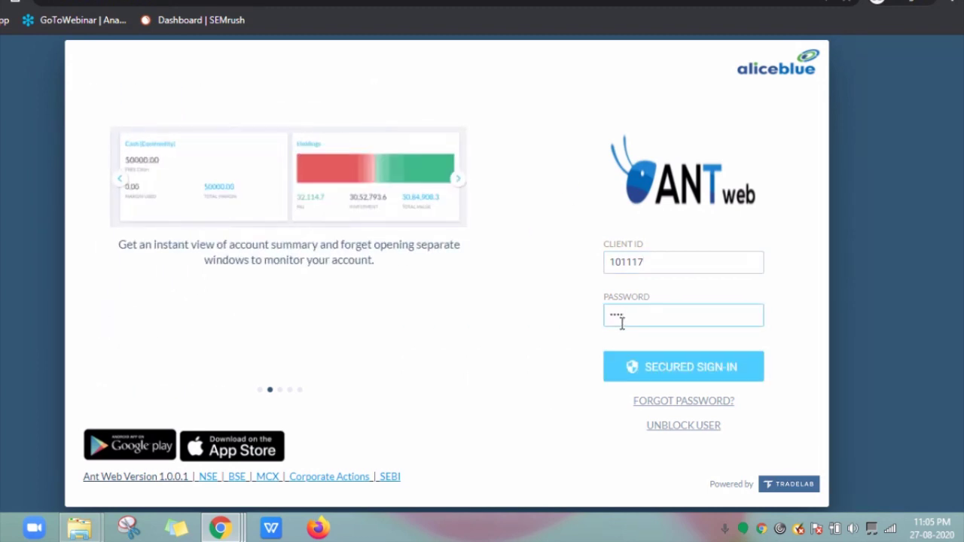
type("••••")
left_click(671, 369)
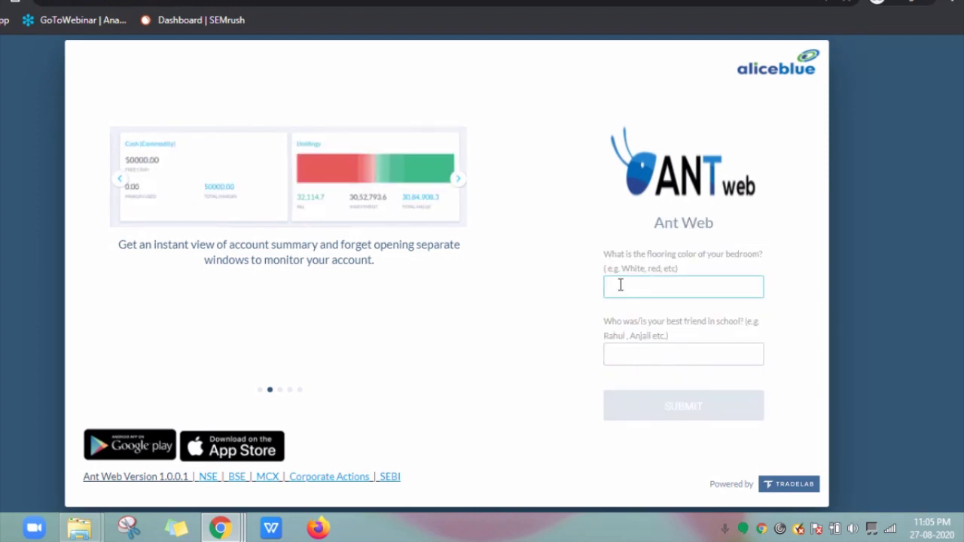
Answer both security questions, including the best-friend one, and submit to reach the dashboard.
type("•")
left_click(626, 354)
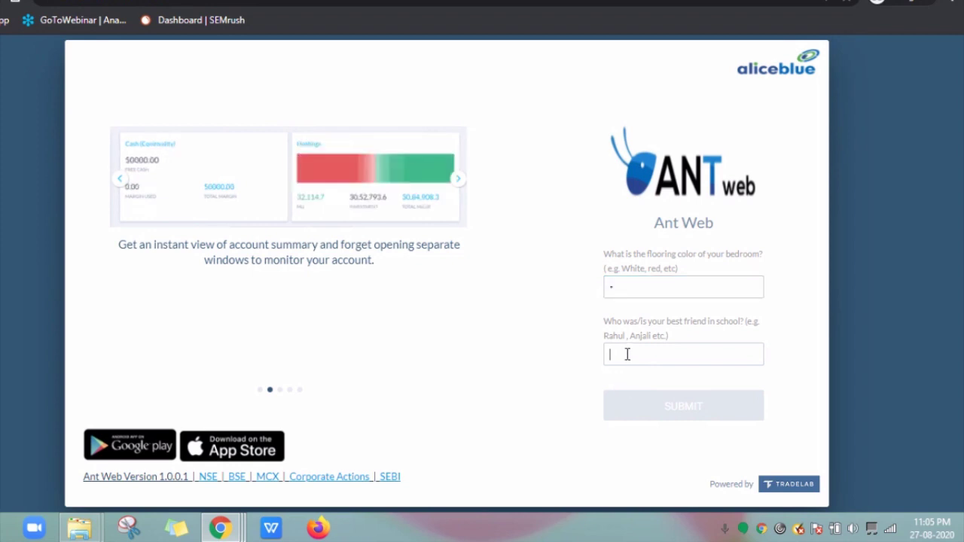
type("•")
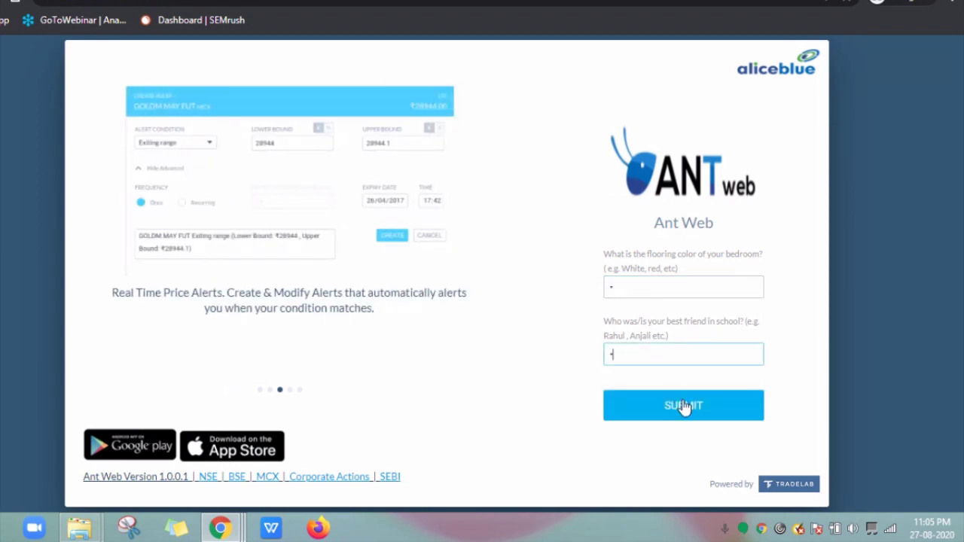
left_click(684, 404)
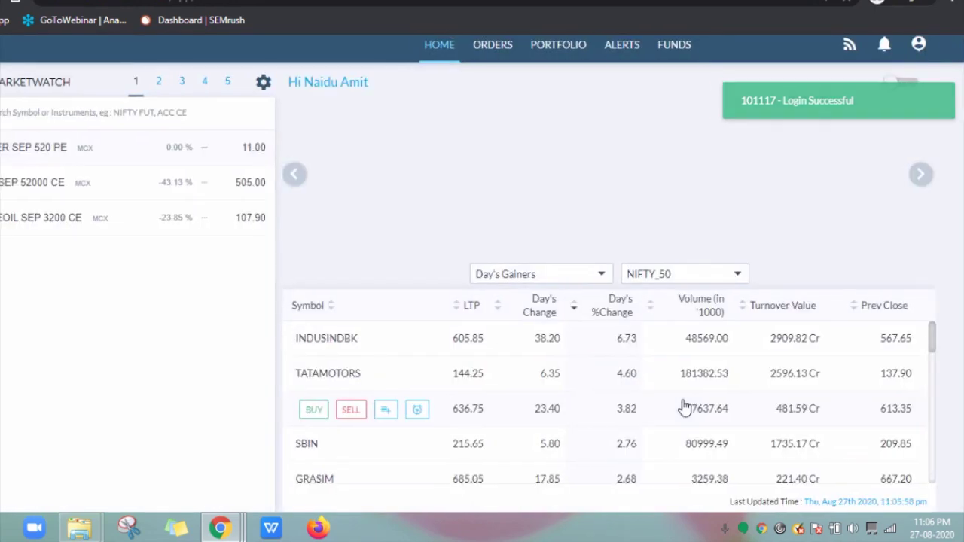
Check the FUNDS summary in ANT Web and start a PAY IN deposit.
left_click(672, 47)
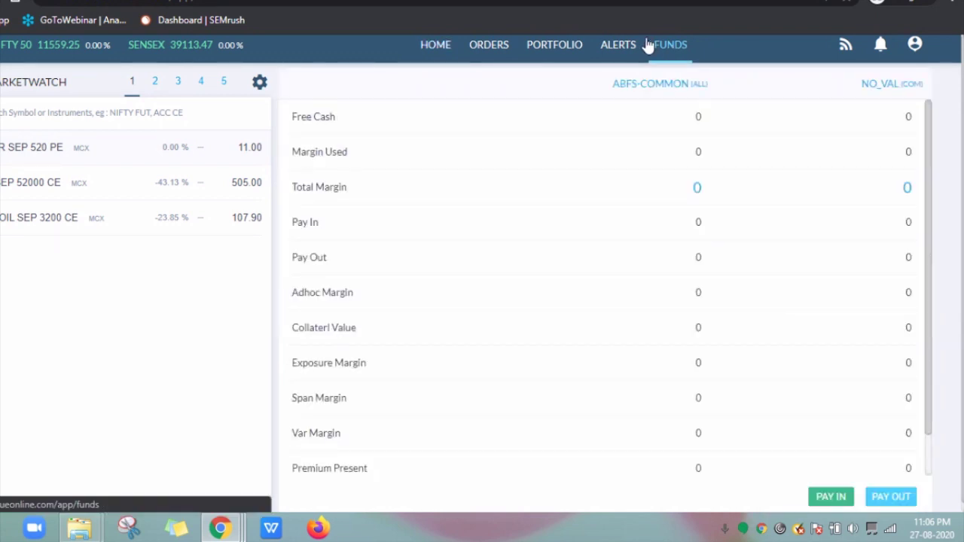
left_click(827, 499)
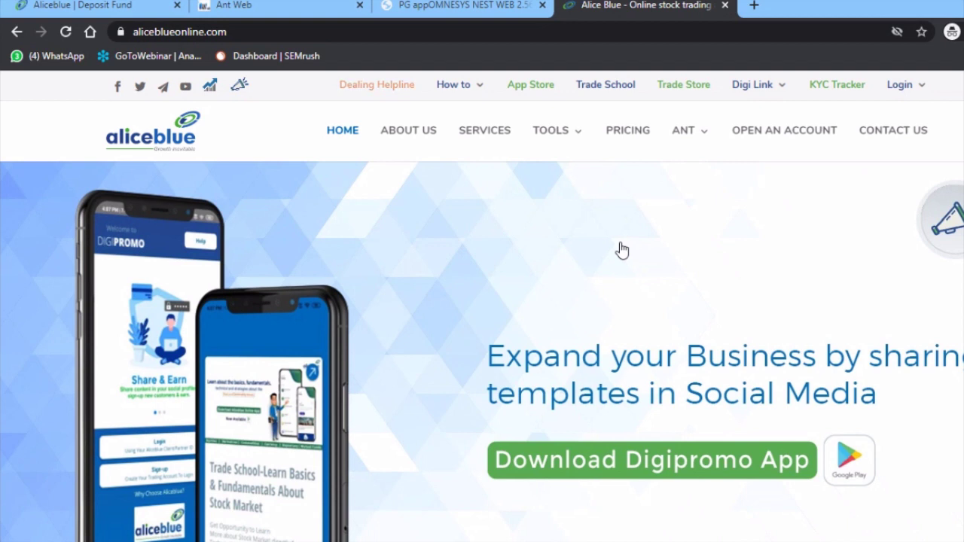
Open the BOT back-office portal and sign in with the saved client ID and password.
mouse_move(889, 89)
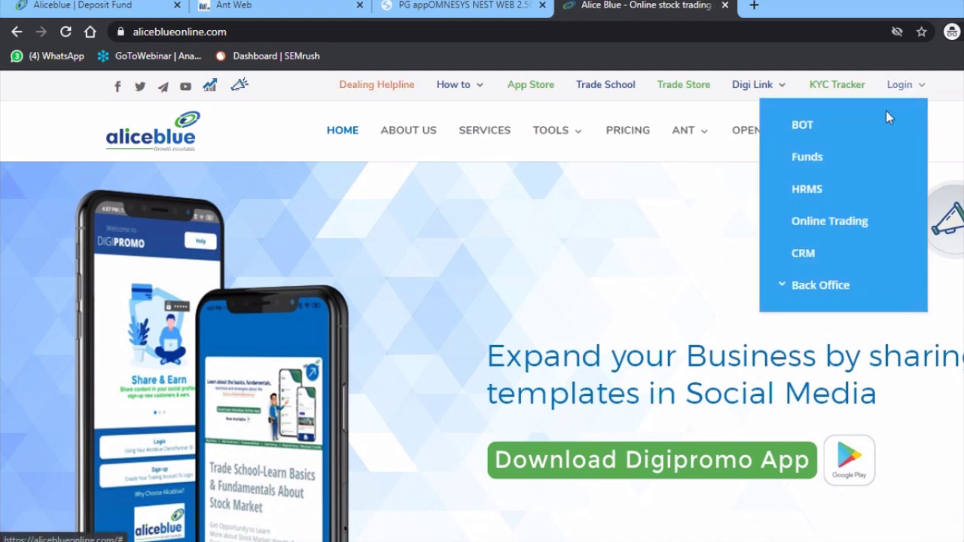
left_click(801, 129)
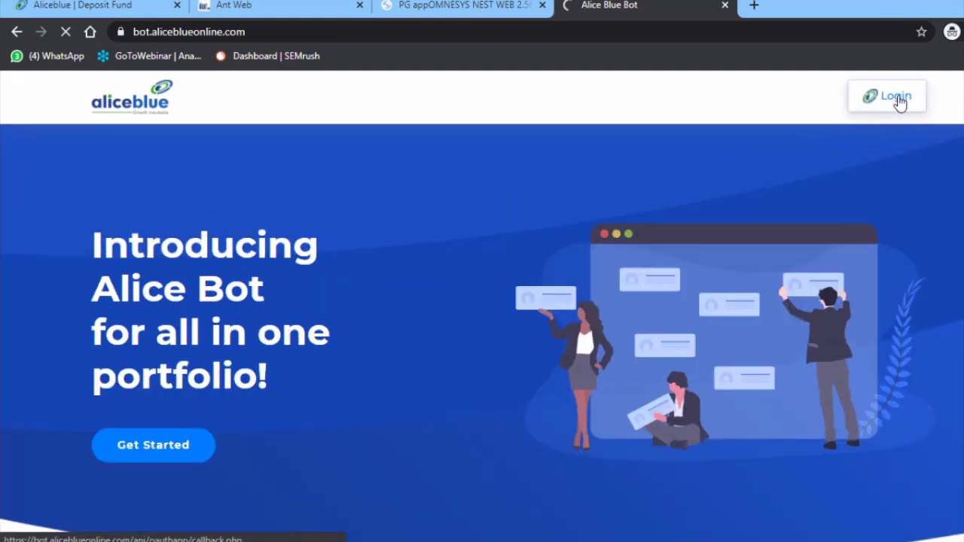
left_click(900, 103)
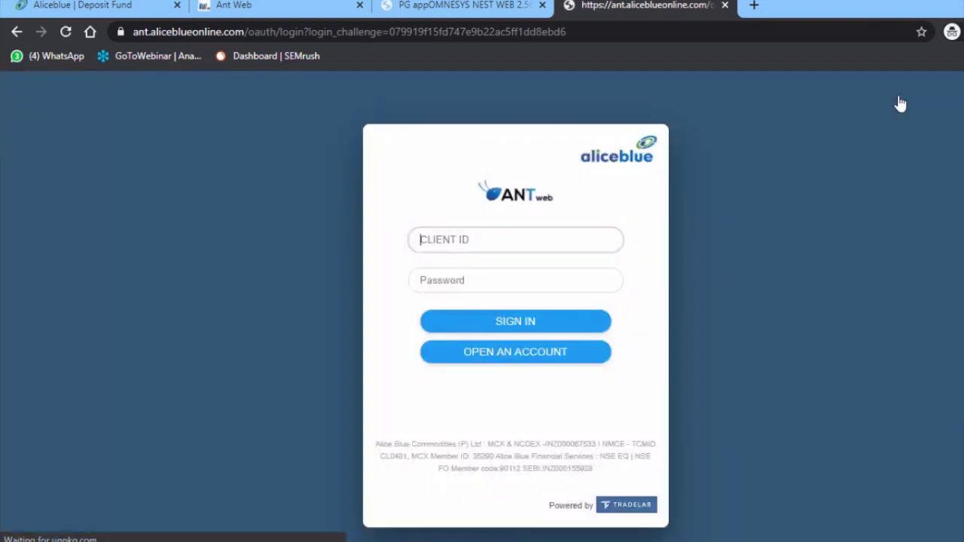
left_click(493, 245)
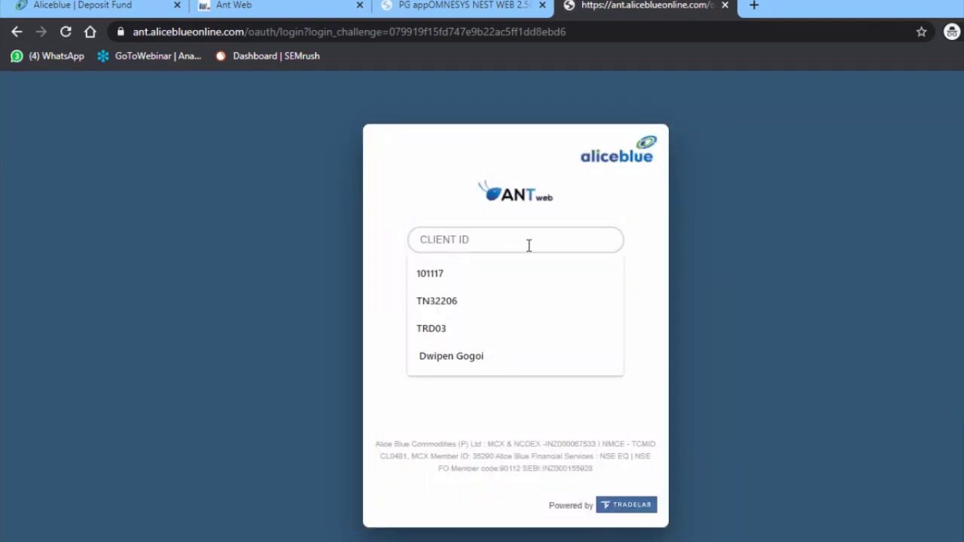
left_click(451, 269)
left_click(443, 279)
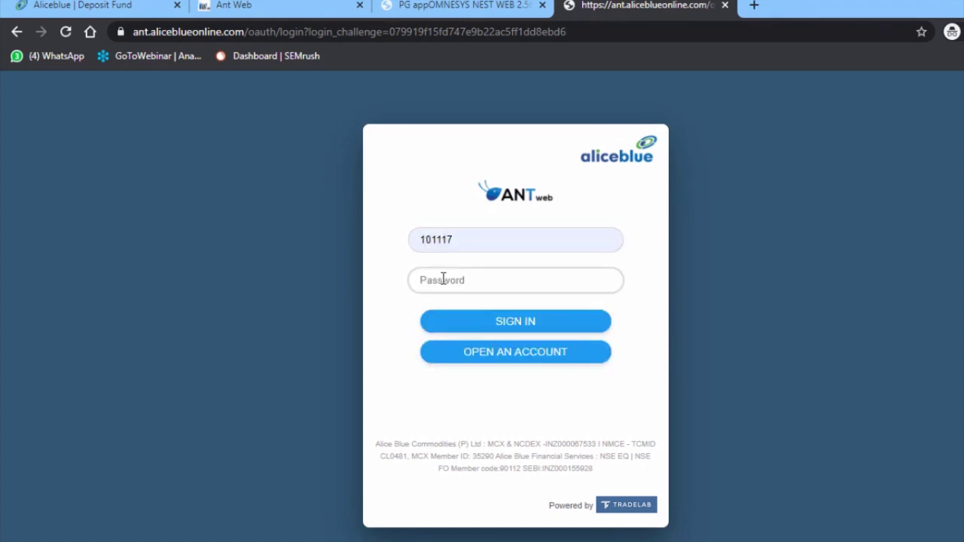
type("********")
left_click(527, 333)
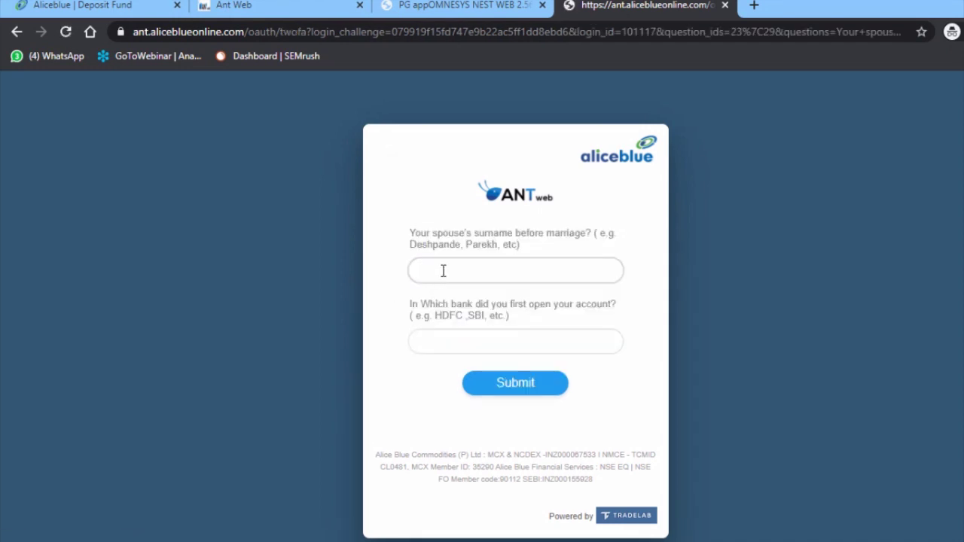
Answer both security questions, including the first-bank one, and submit to finish signing in.
type("*")
left_click(443, 342)
type("*")
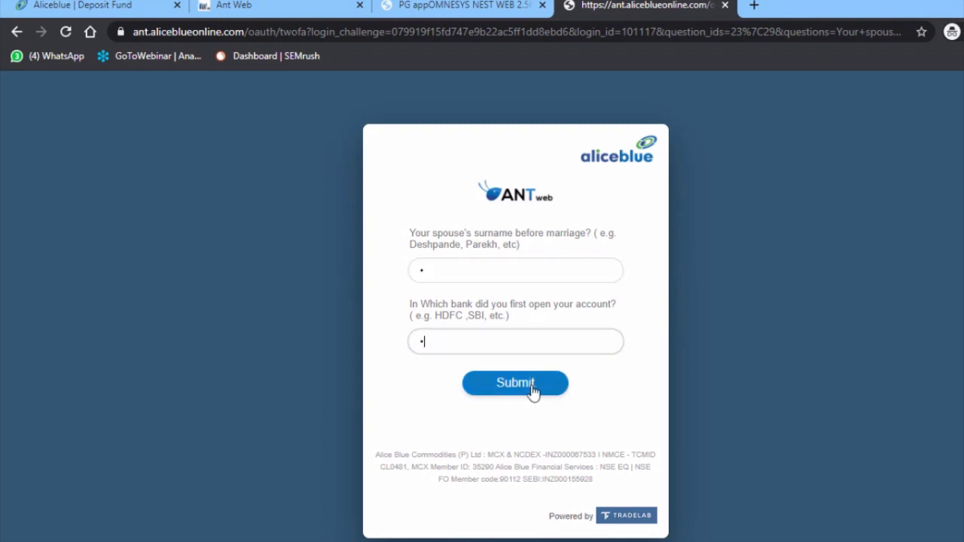
left_click(532, 389)
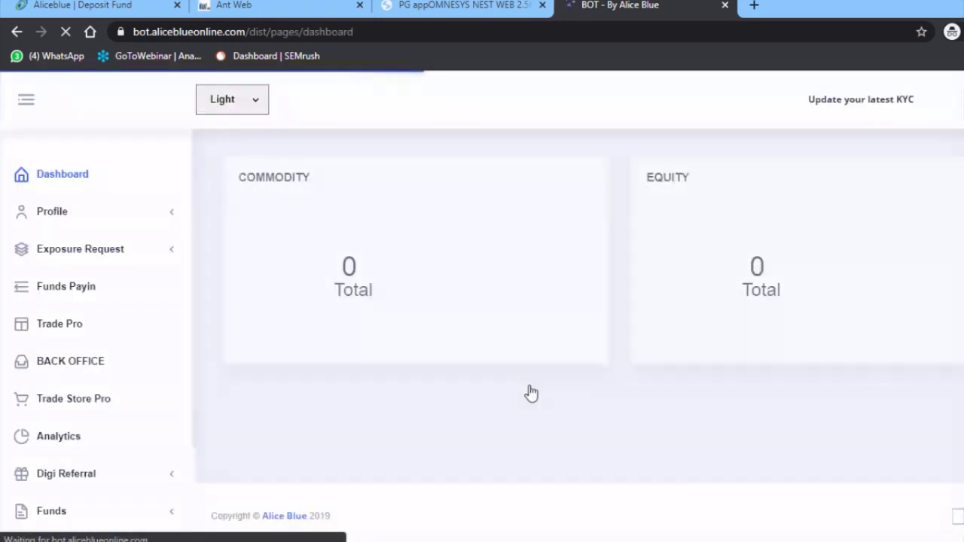
From Funds Payin choose Add Funds, then sign in with the saved client ID and password.
left_click(47, 294)
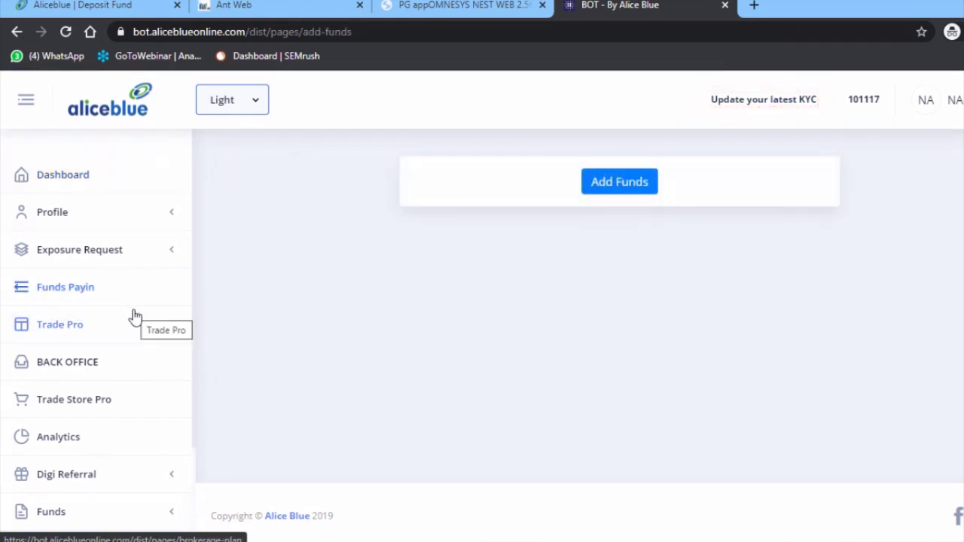
left_click(628, 186)
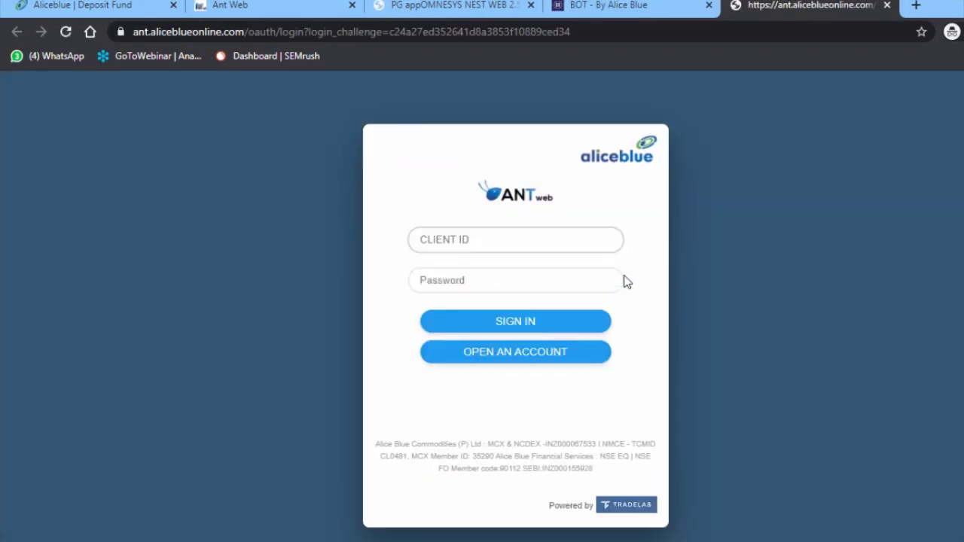
left_click(462, 235)
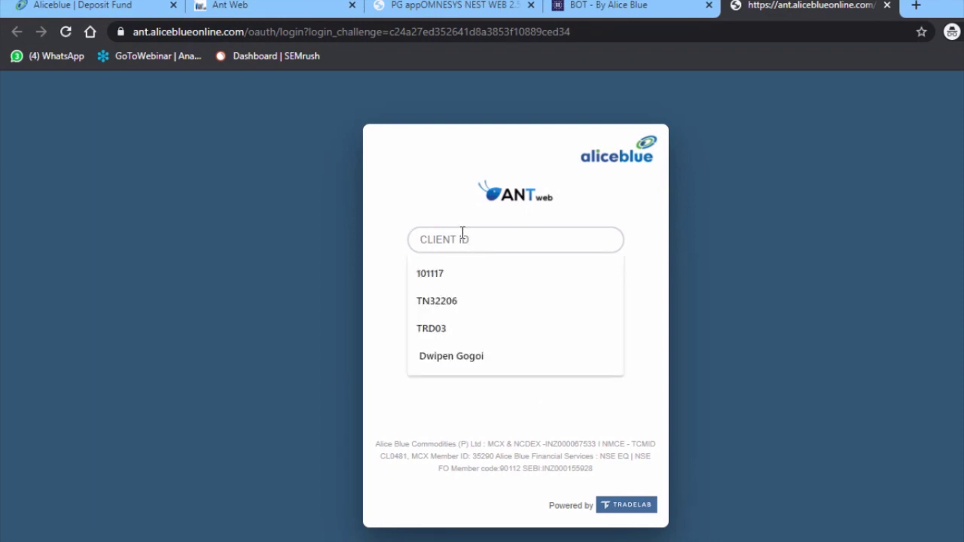
left_click(437, 273)
left_click(478, 280)
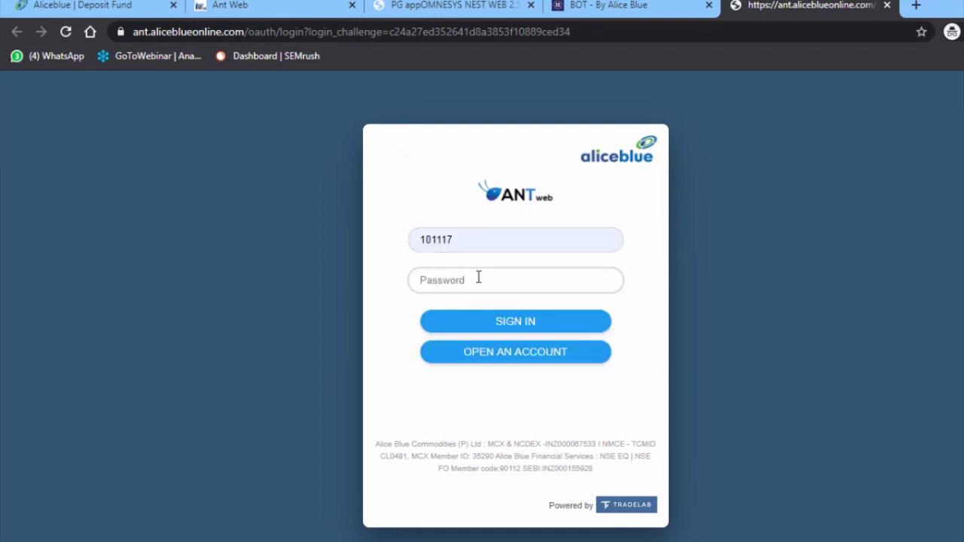
type("••••••")
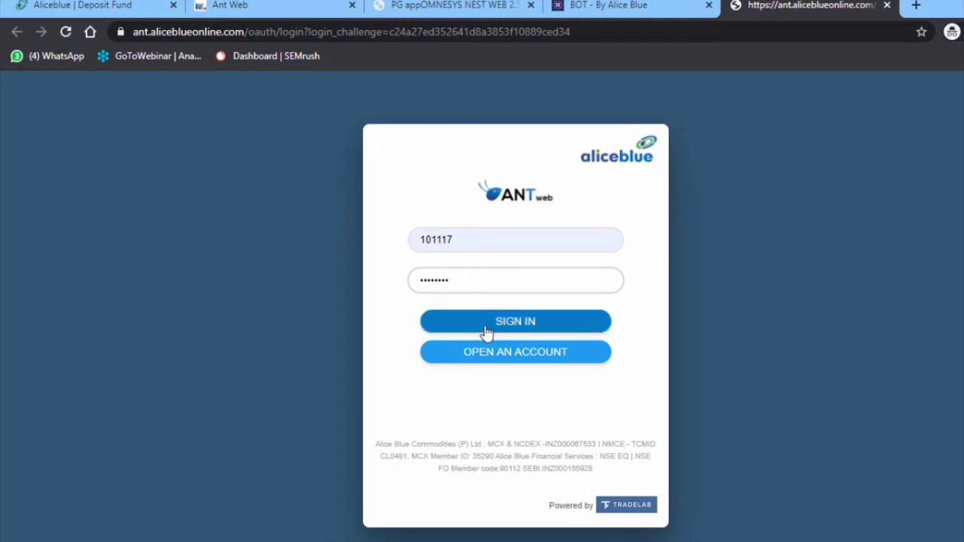
left_click(502, 325)
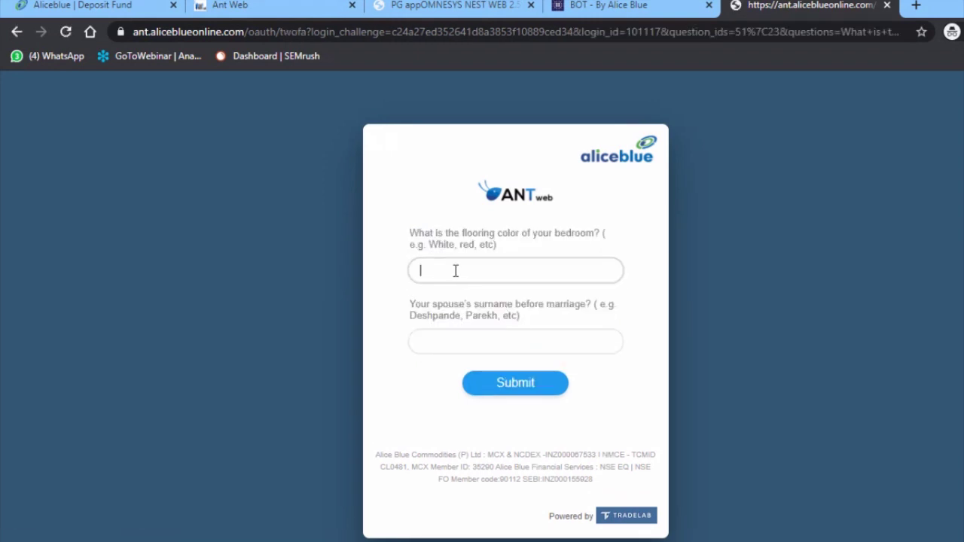
Answer both security questions, including the spouse-surname one, submit, and scroll the Deposit Fund page.
type("•")
left_click(440, 342)
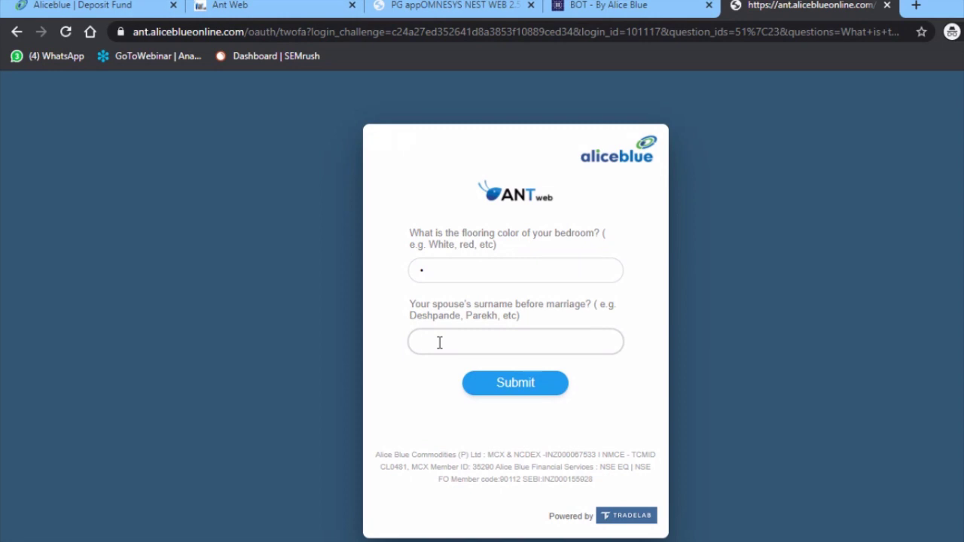
type("•")
left_click(517, 387)
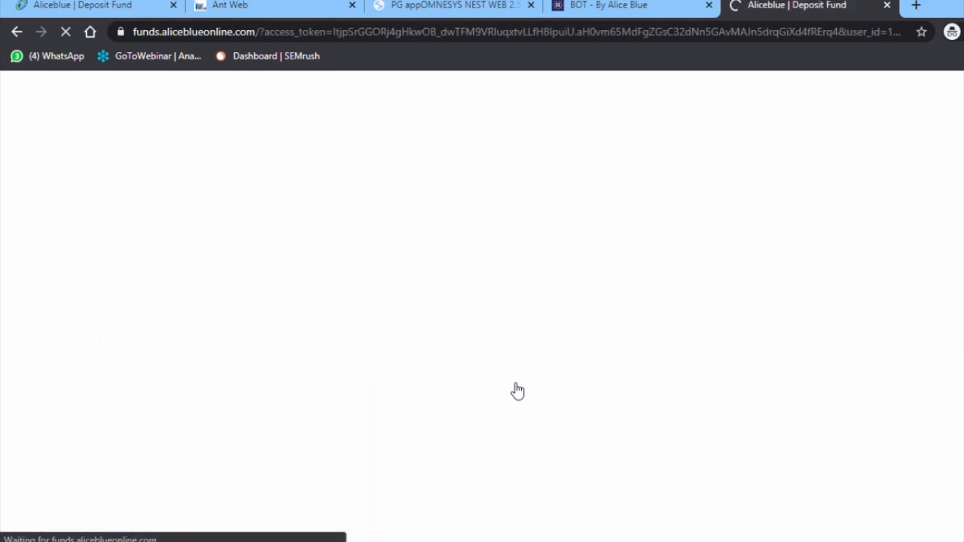
scroll(532, 389, "down", 1)
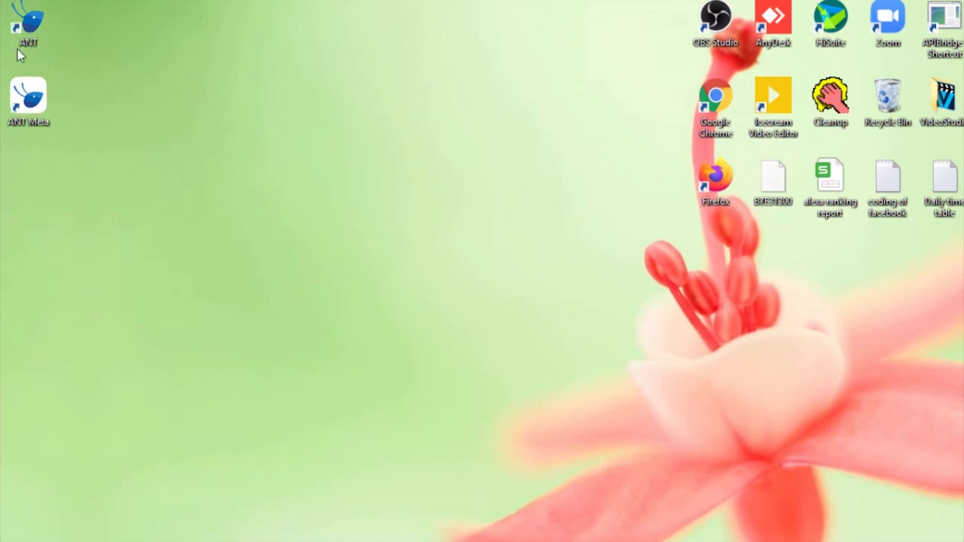
Launch the ANT desktop app, enter the password, answer both security questions and log in.
double_click(27, 34)
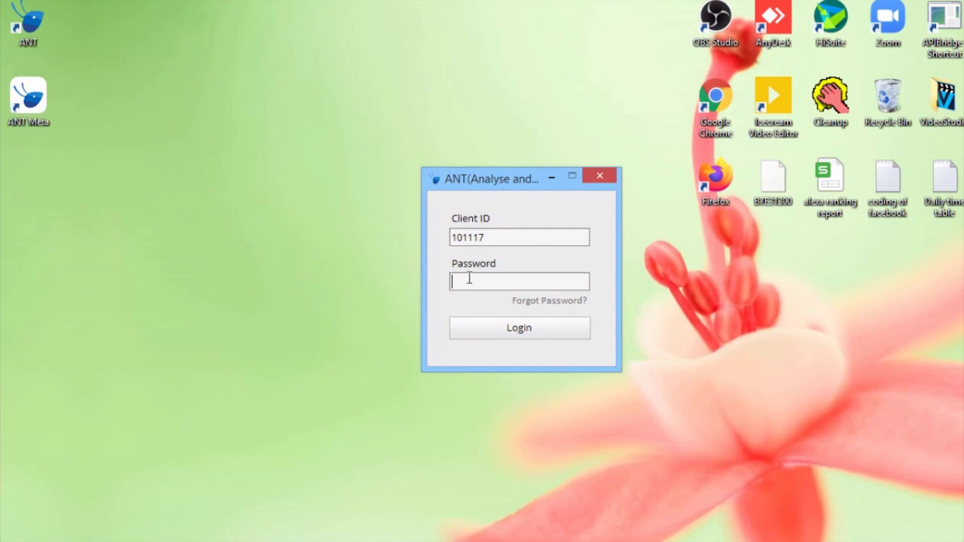
type("********")
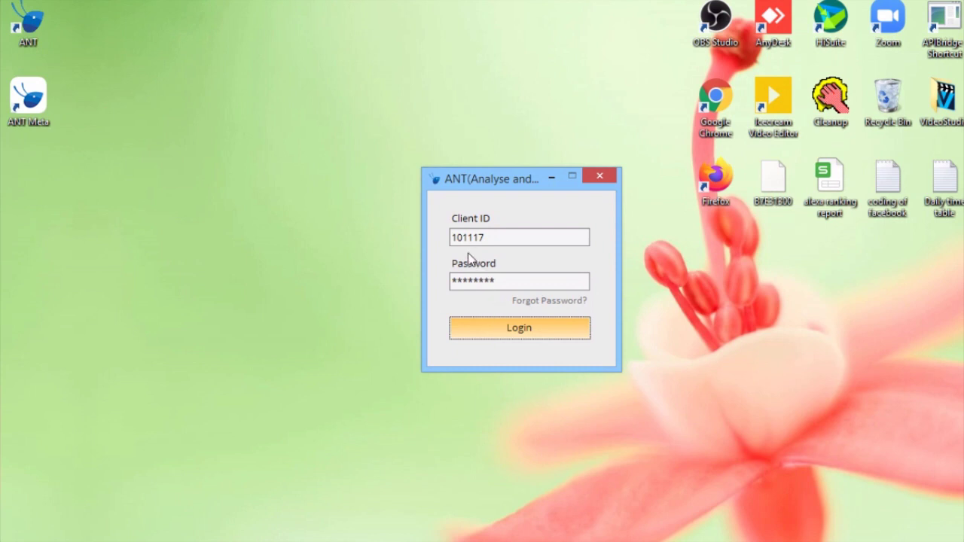
key("Return")
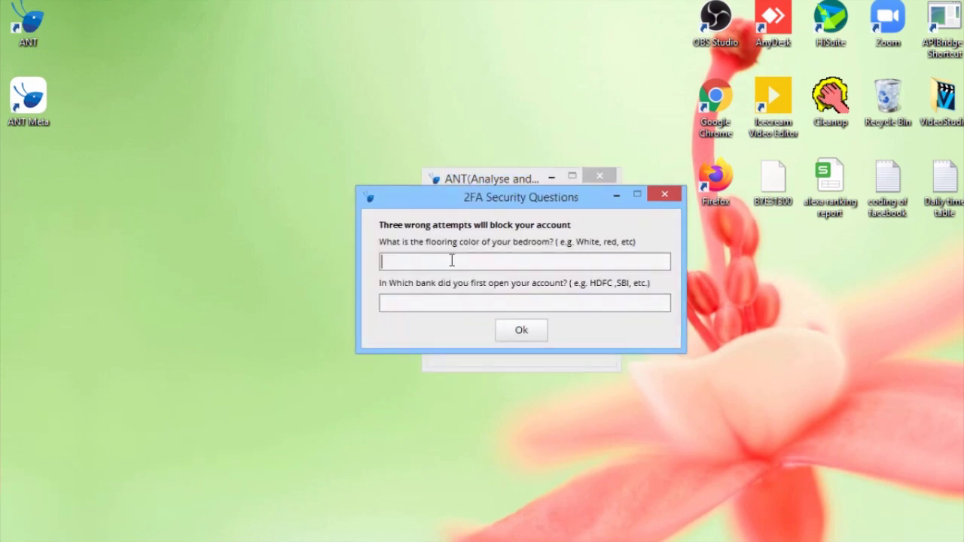
type("*")
left_click(454, 303)
type("*")
left_click(520, 330)
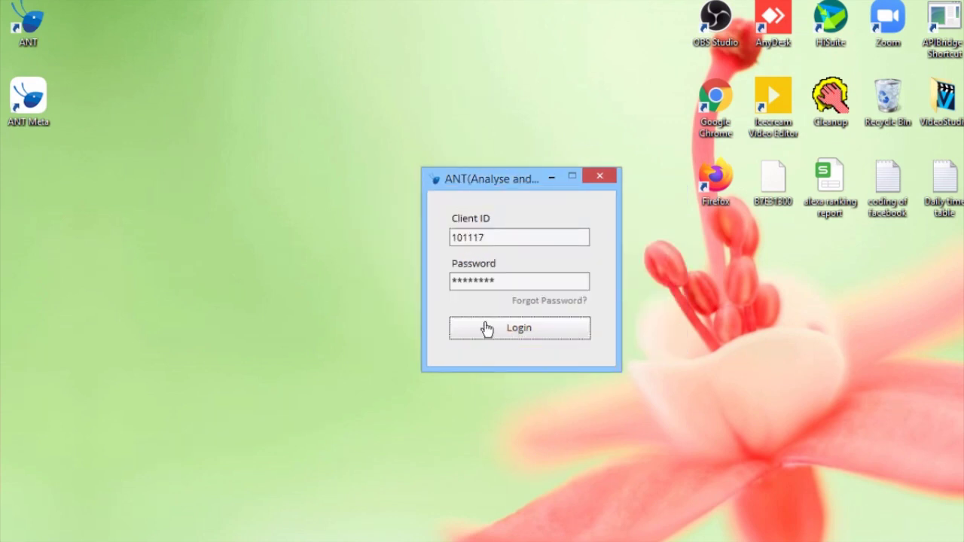
left_click(486, 322)
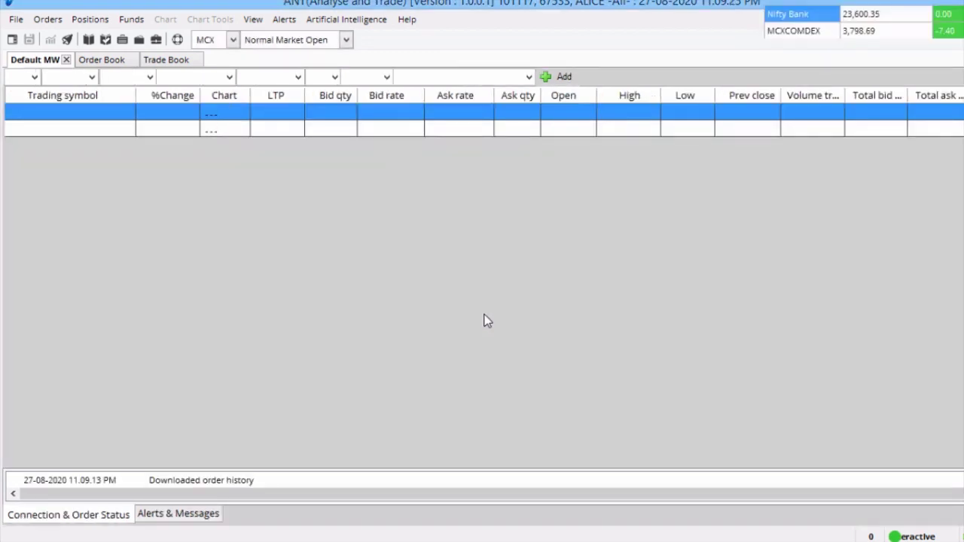
Choose Pay In from the ANT desktop Funds menu.
left_click(131, 23)
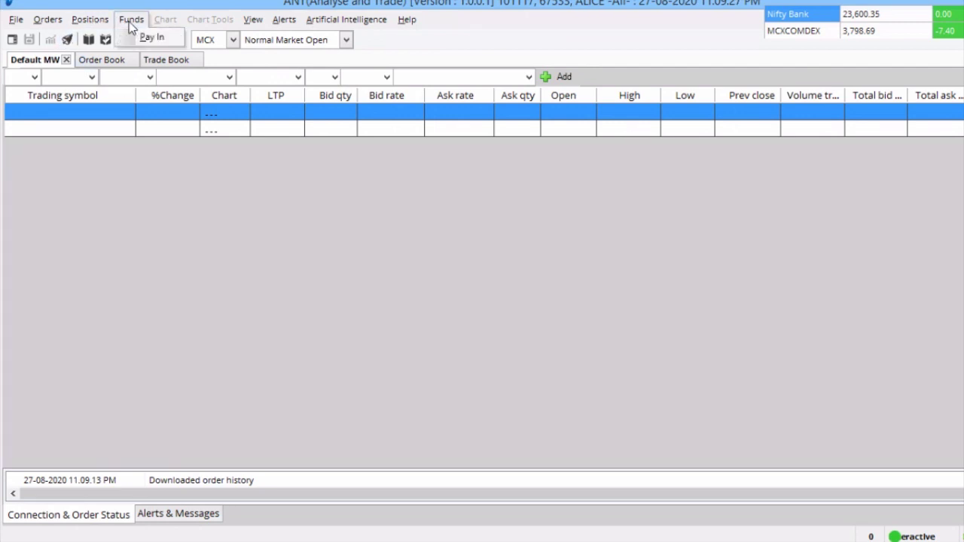
left_click(150, 38)
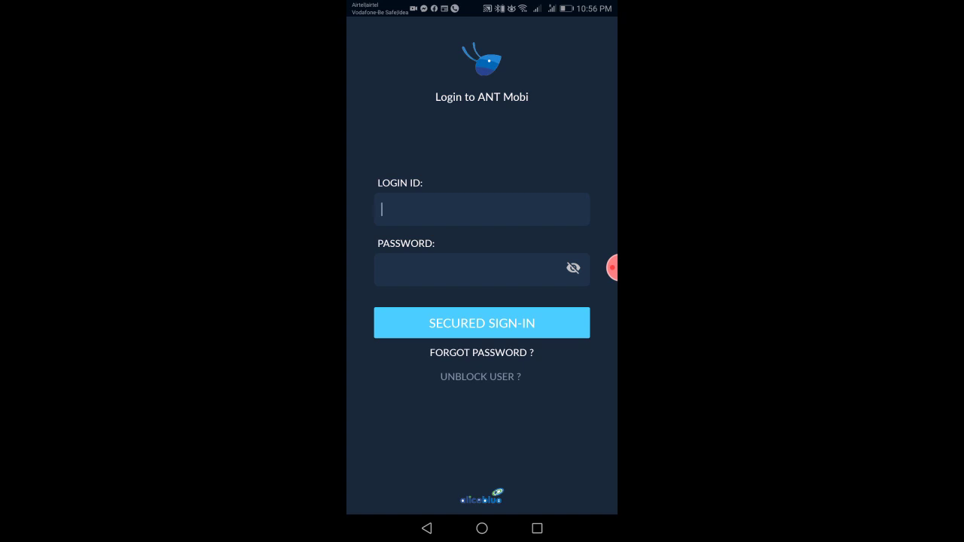
Sign in to ANT Mobi with the suggested login ID and the account password.
left_click(481, 209)
type("1")
left_click(481, 239)
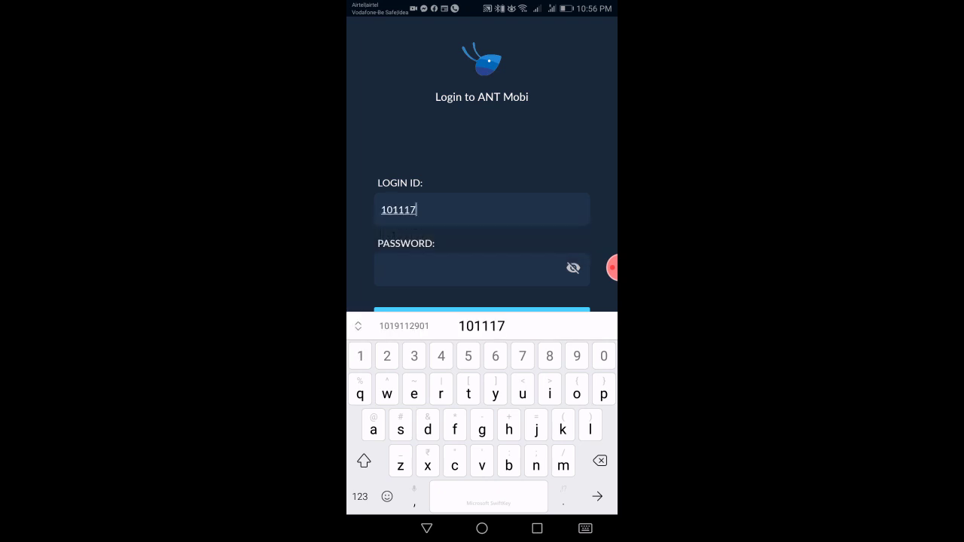
left_click(467, 270)
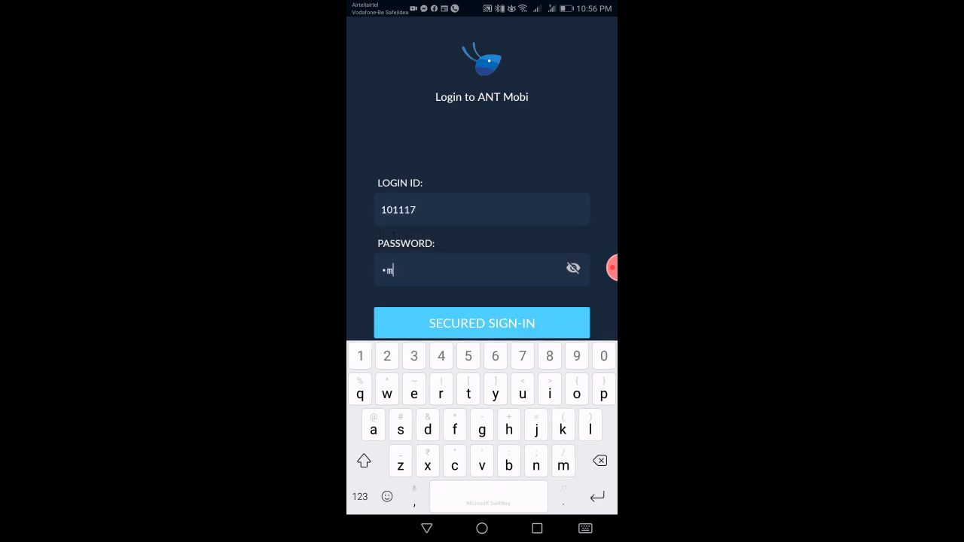
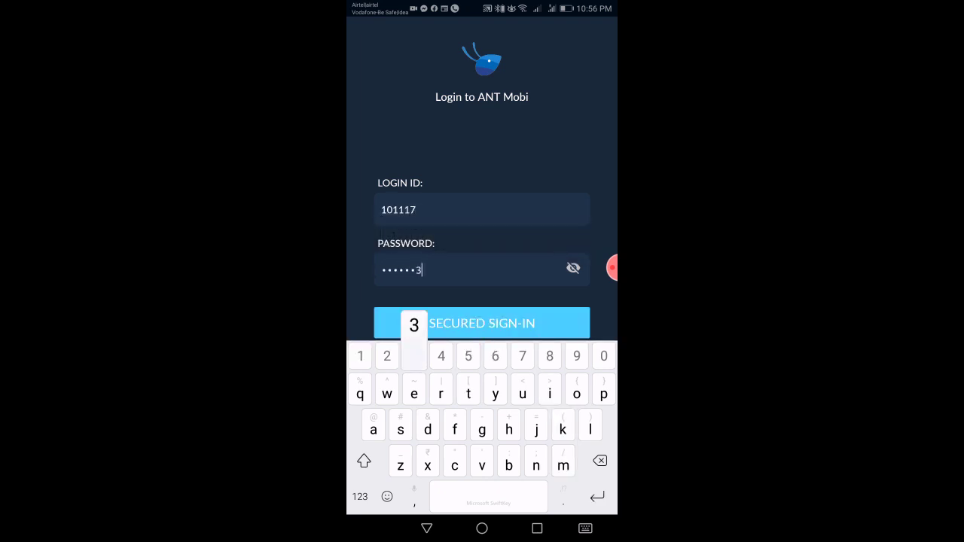
key("Return")
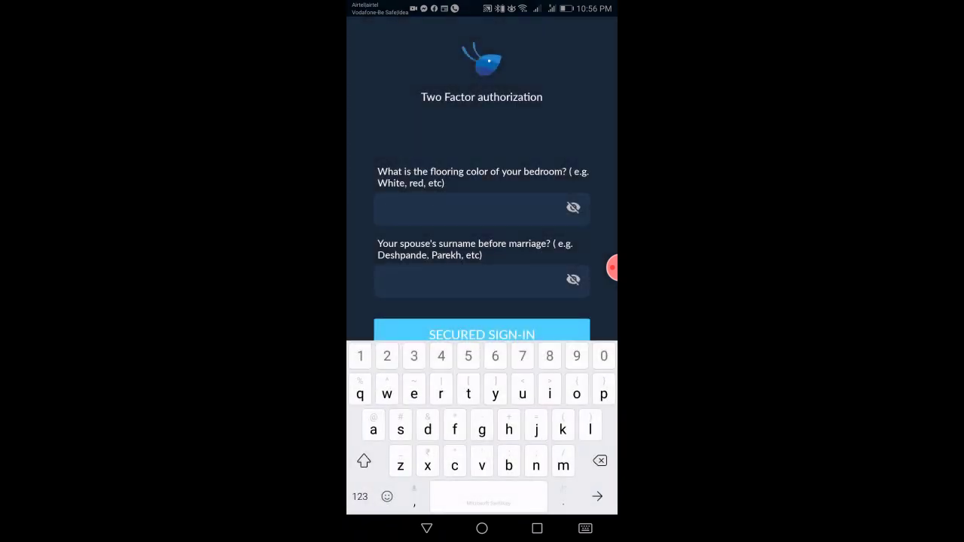
Answer both 2FA security questions and submit them to reach MarketWatch.
key("Return")
key("Return")
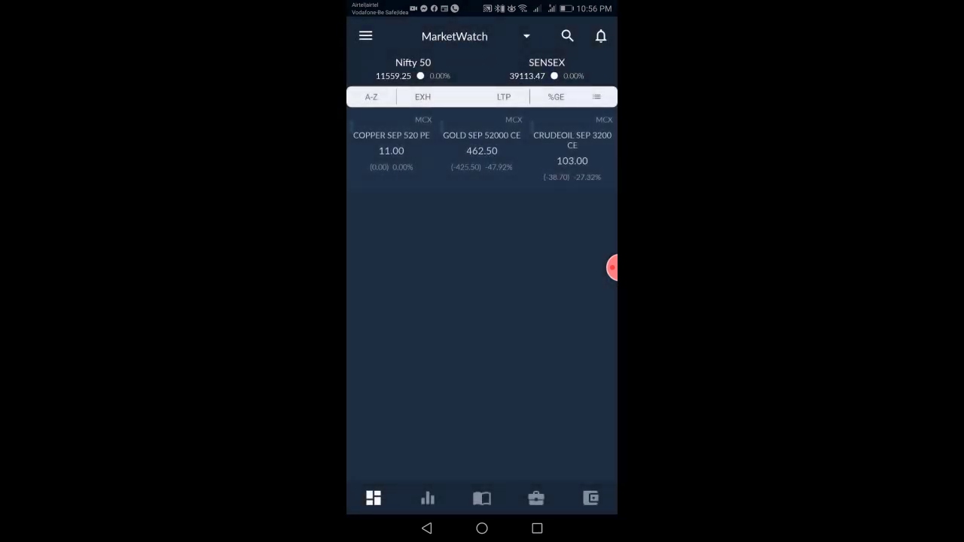
Open the FUNDS screen from the ANT Mobi navigation drawer.
left_click(365, 35)
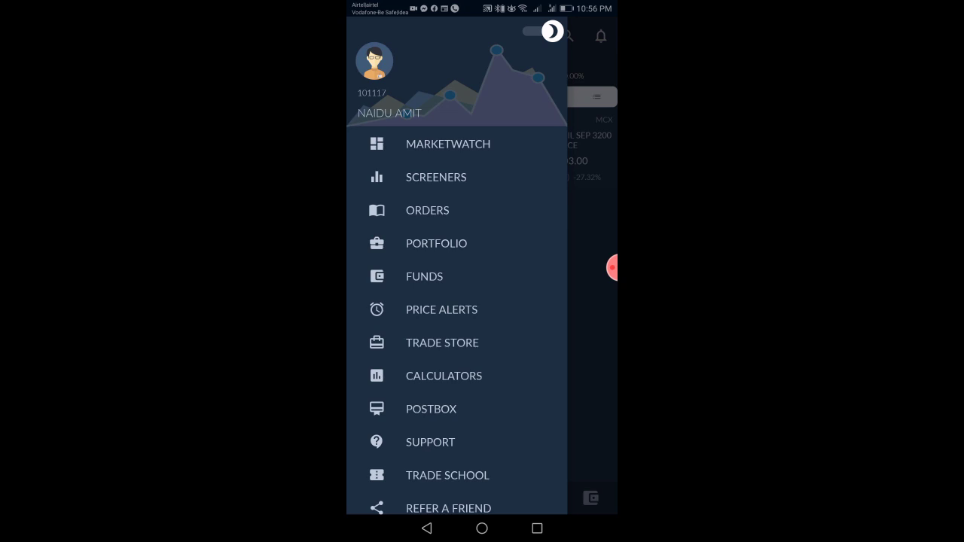
left_click(424, 277)
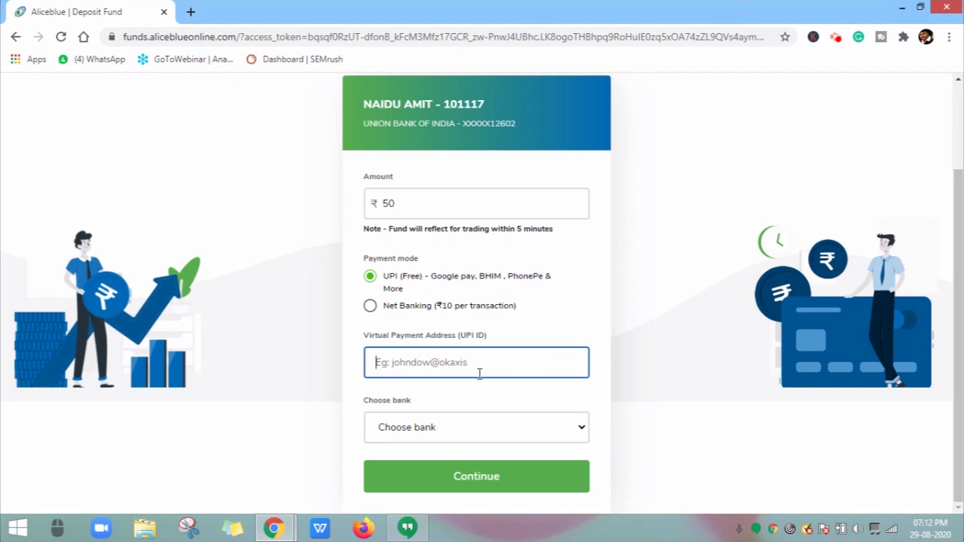
left_click(440, 360)
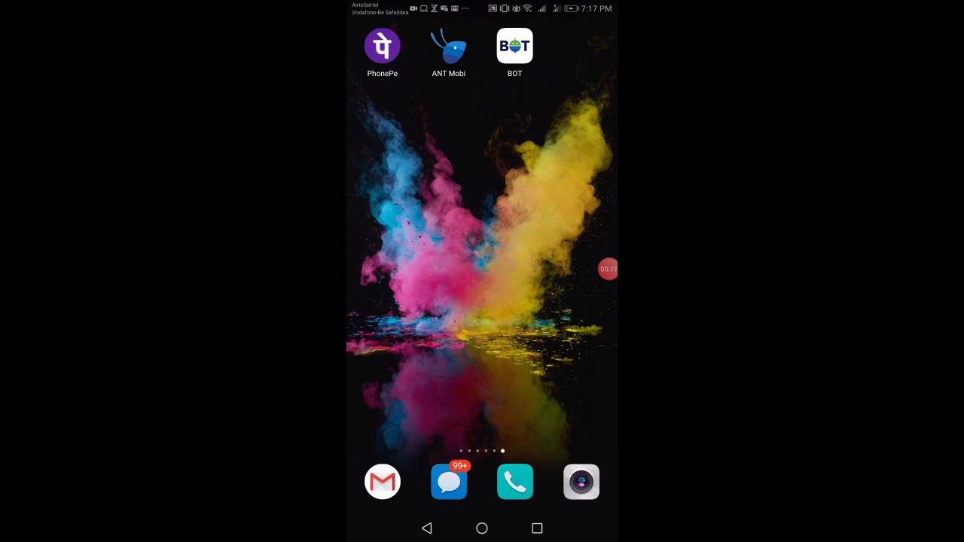
Unlock PhonePe with its PIN and view My BHIM UPI ID from the profile page.
left_click(382, 46)
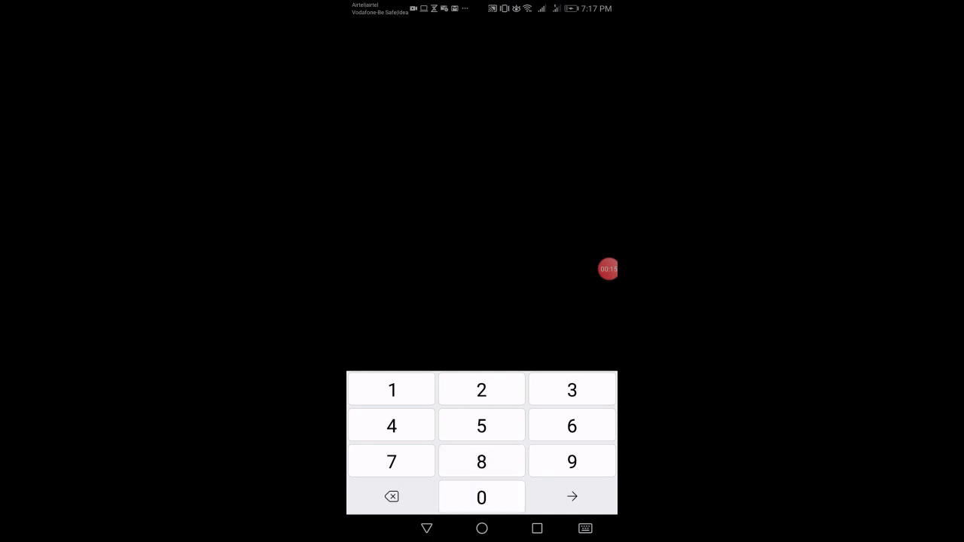
left_click(482, 390)
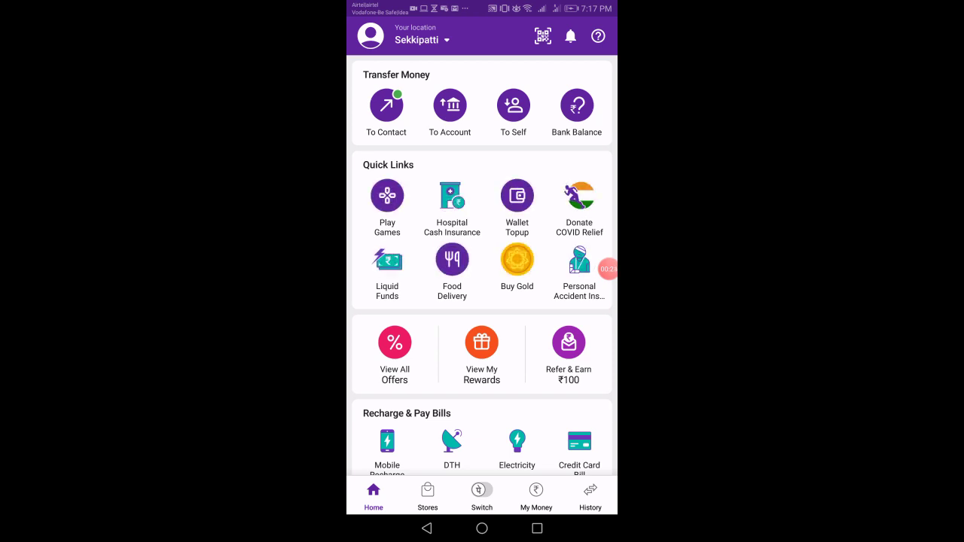
left_click(370, 35)
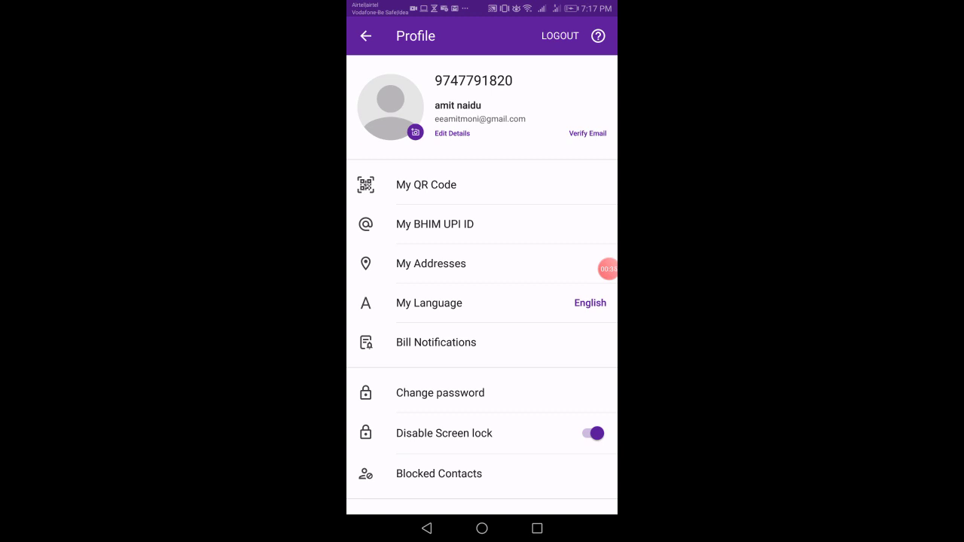
left_click(434, 224)
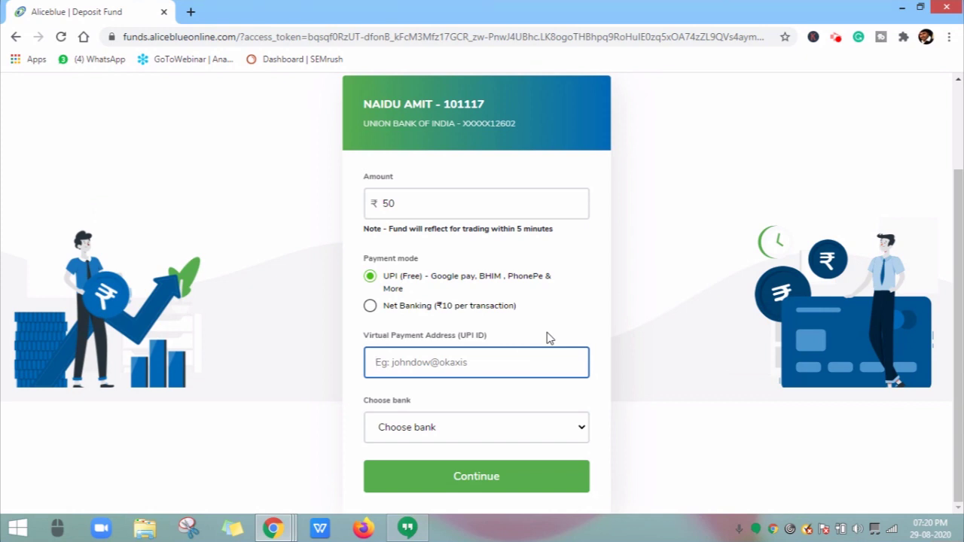
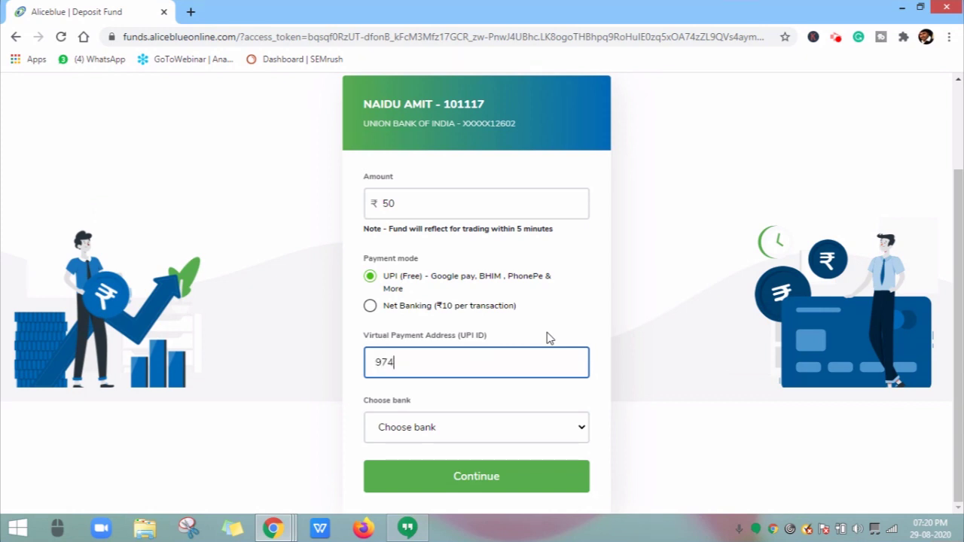
Enter the UPI ID as the payment address, choose the Union Bank of India account, and submit the ₹50 deposit.
left_click(460, 431)
left_click(408, 465)
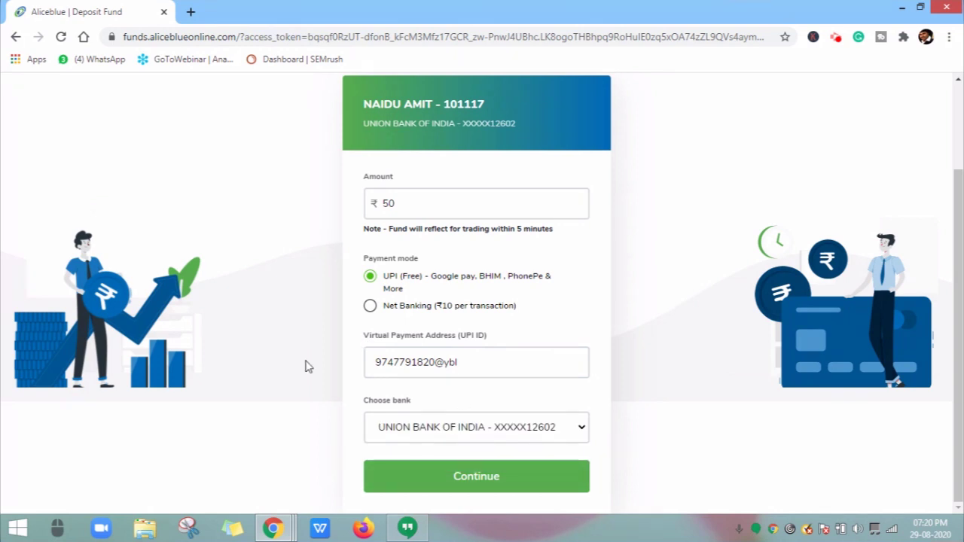
left_click(470, 479)
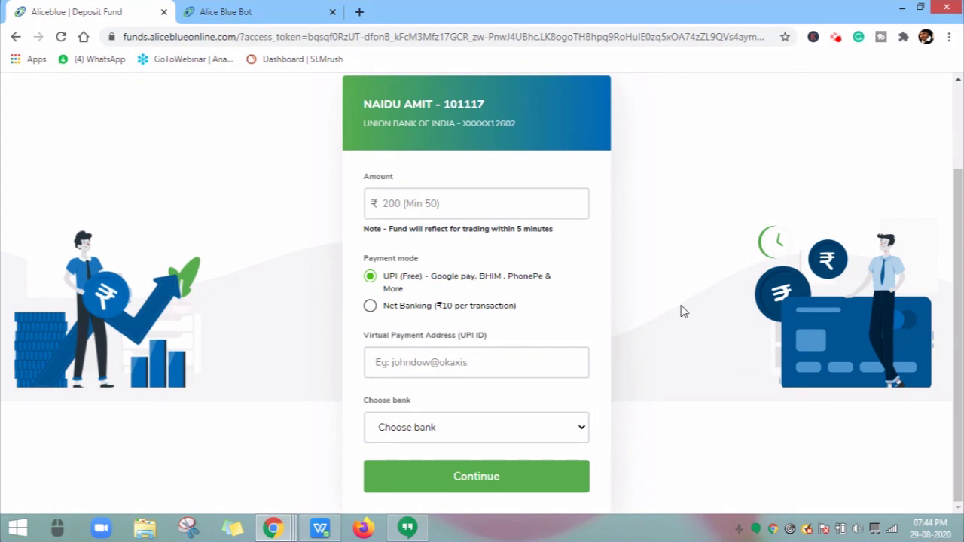
Fill in a new ₹50 deposit paid by Net Banking from the Union Bank of India account.
left_click(410, 208)
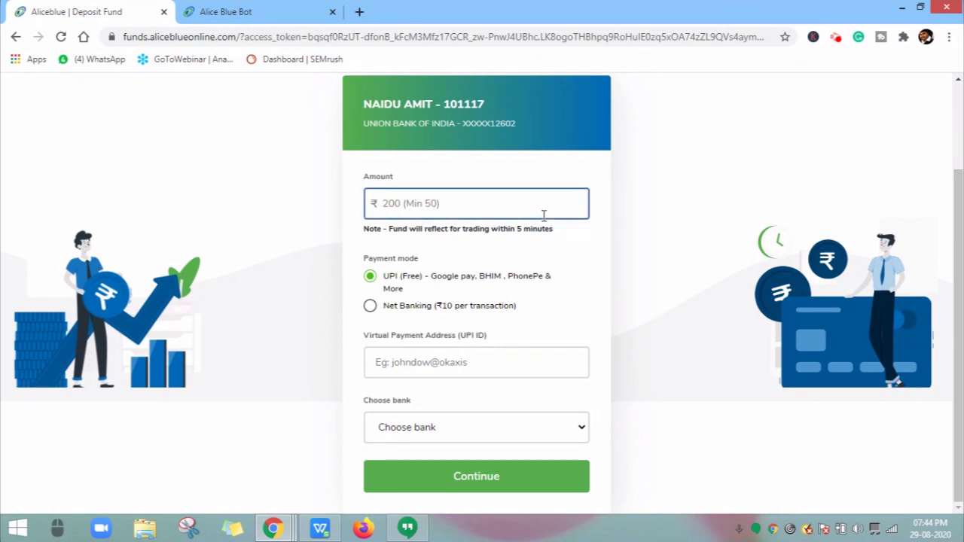
type("50")
left_click(374, 309)
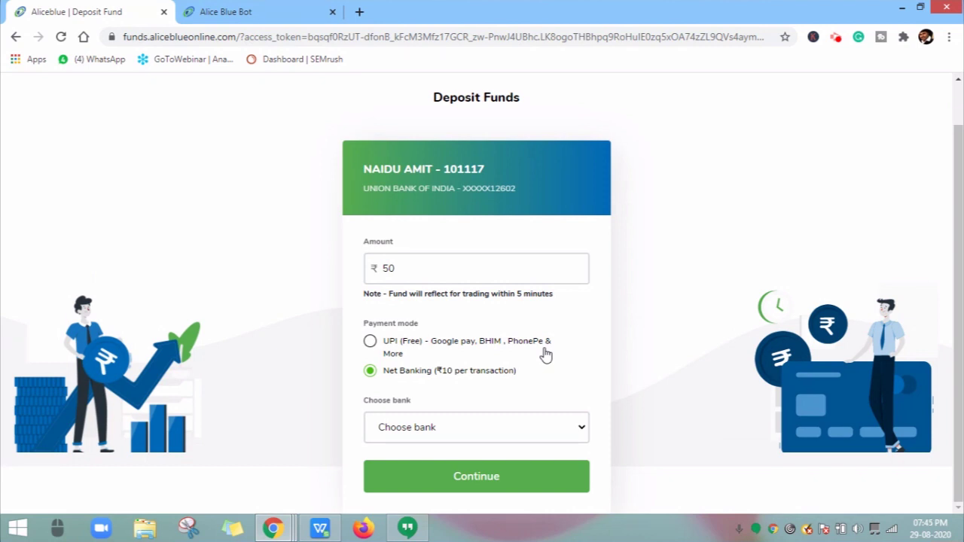
left_click(479, 429)
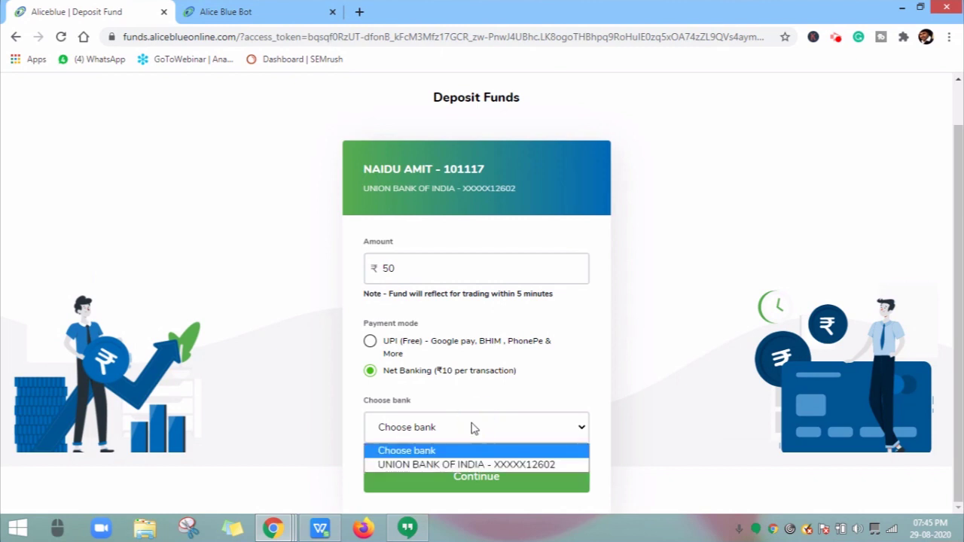
left_click(418, 465)
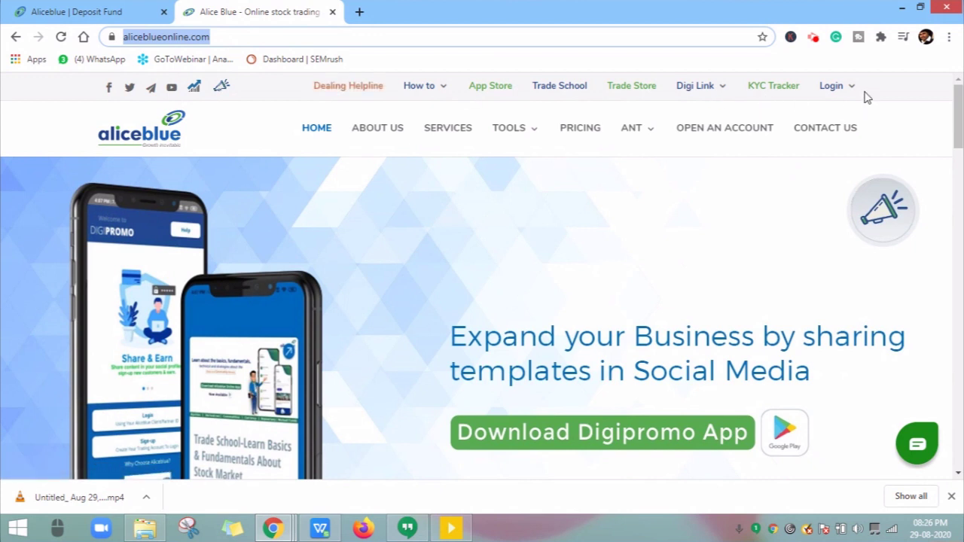
Go to the Alice Blue BOT site and sign in with the saved client ID and account password.
mouse_move(850, 89)
left_click(742, 124)
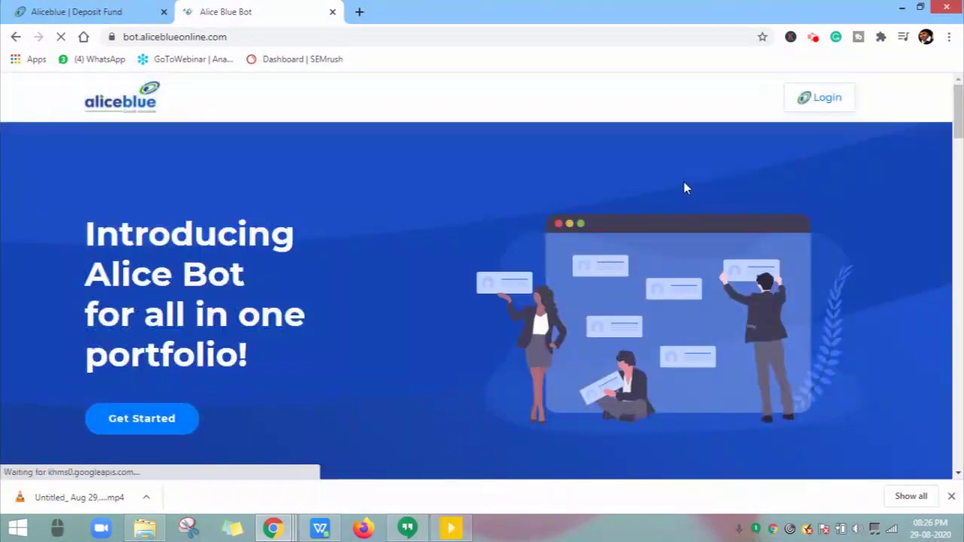
left_click(821, 100)
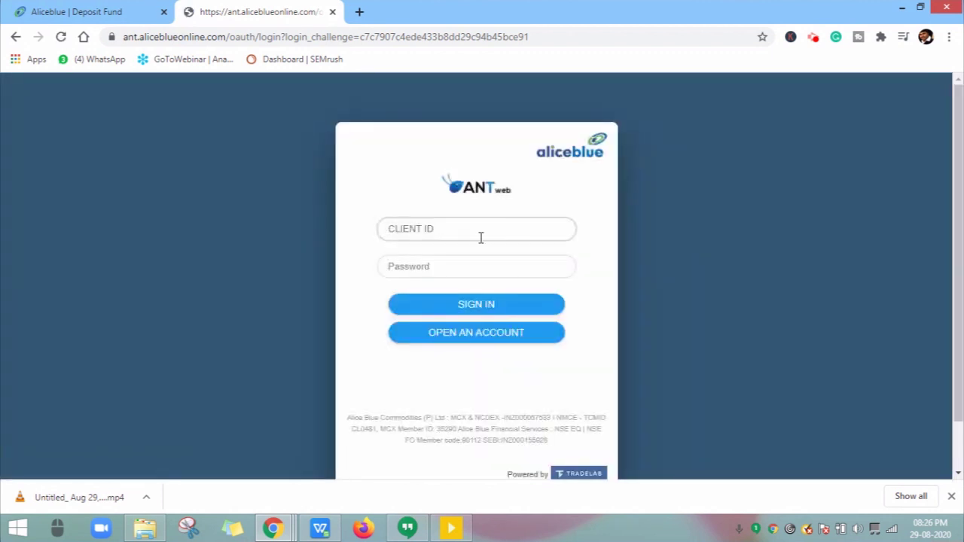
left_click(467, 232)
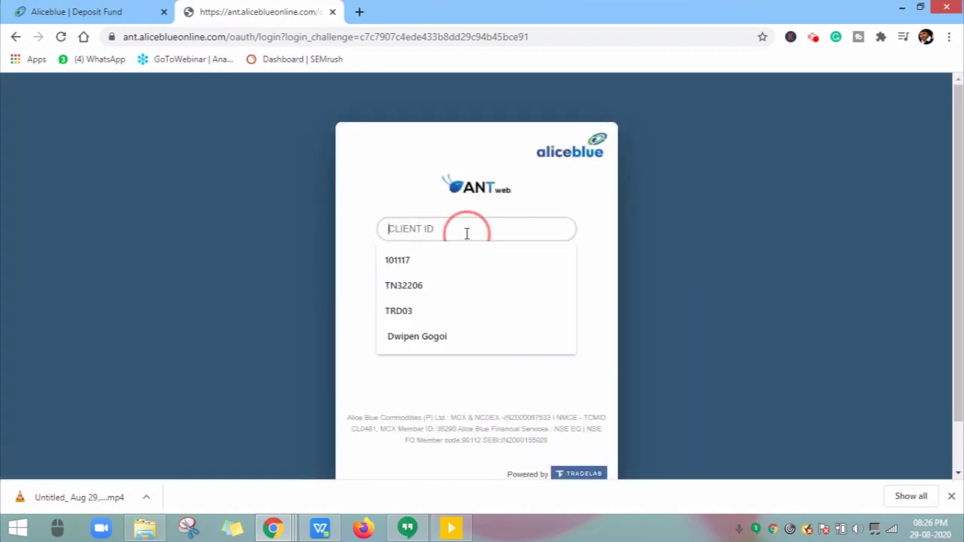
left_click(397, 260)
left_click(422, 269)
type("***")
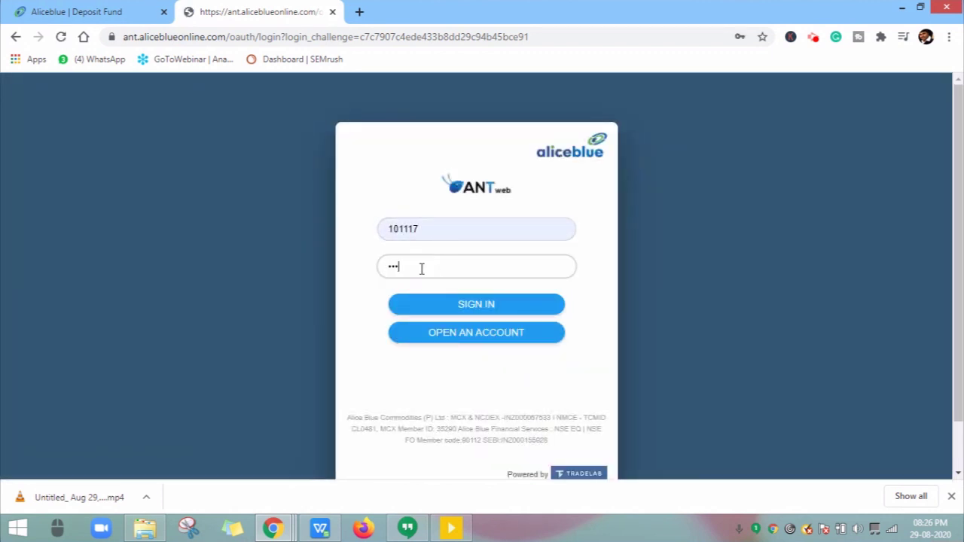
type("*****")
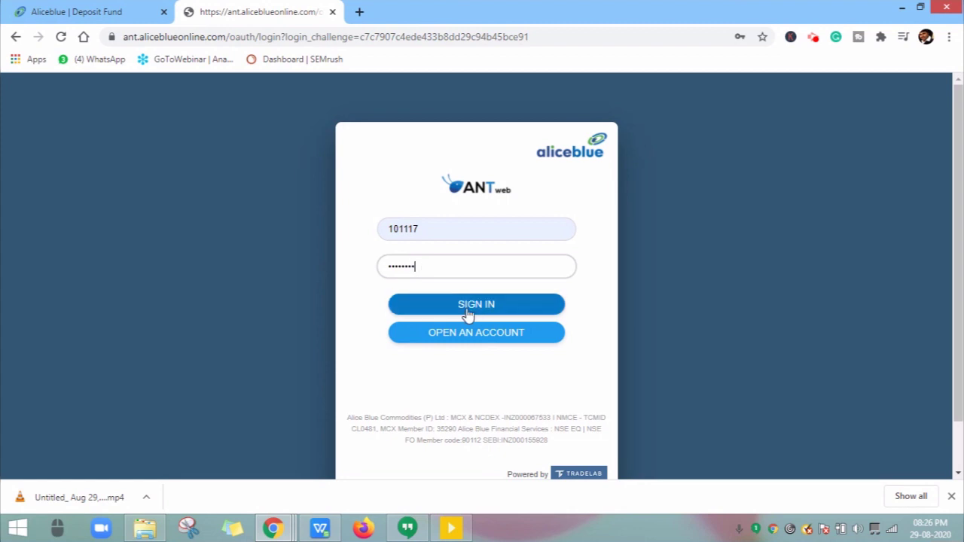
left_click(478, 308)
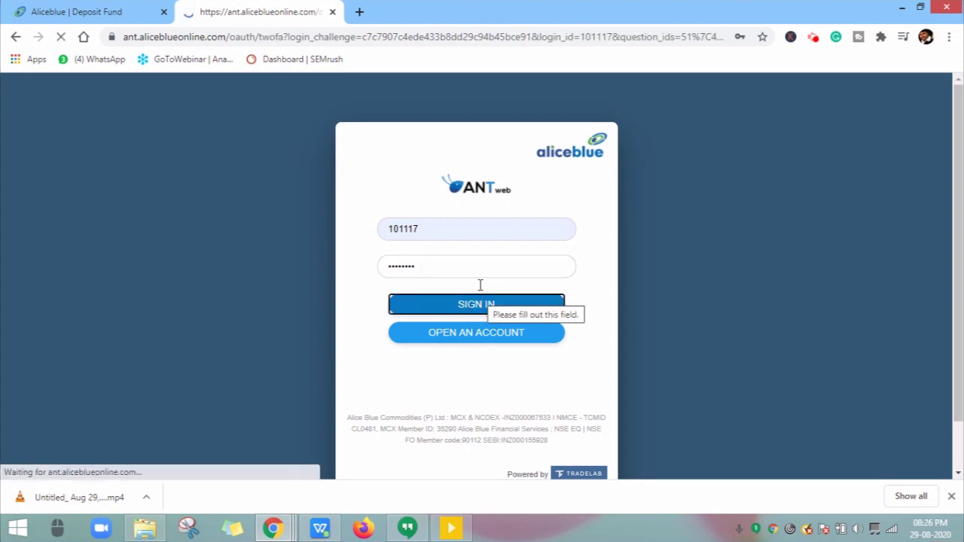
Answer both security questions and submit them to reach the BOT dashboard.
type("*")
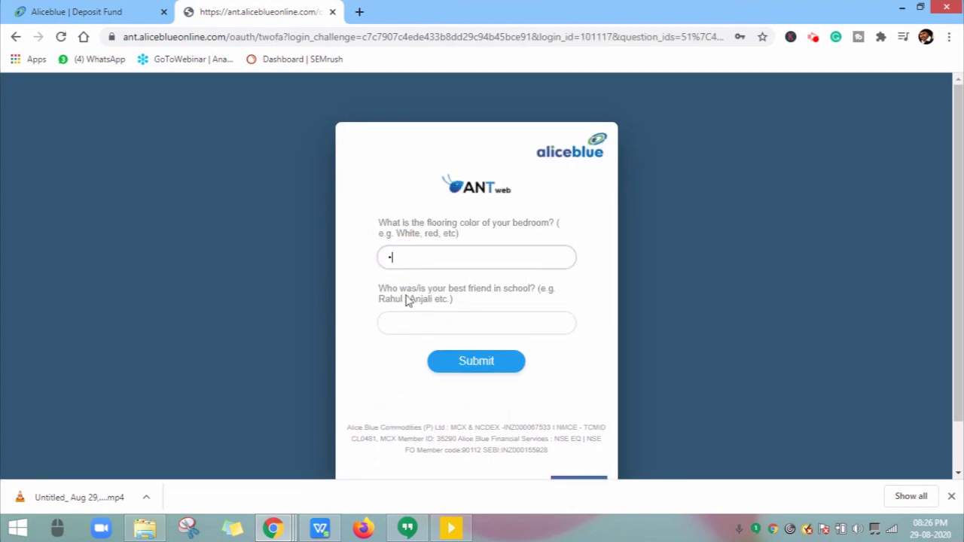
left_click(400, 320)
type("*")
left_click(467, 364)
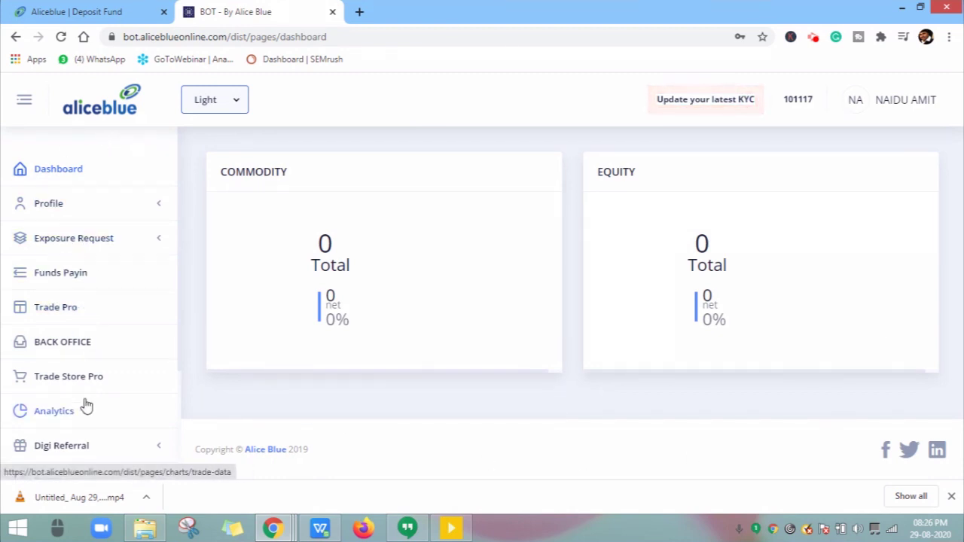
Expand the Funds section in the BOT sidebar and open its Ledger page.
scroll(83, 411, "down", 2)
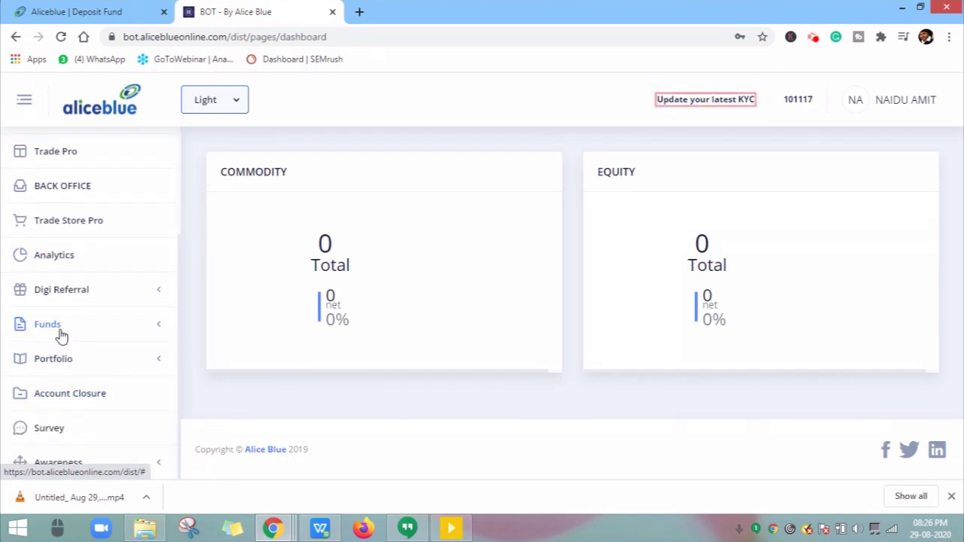
left_click(44, 329)
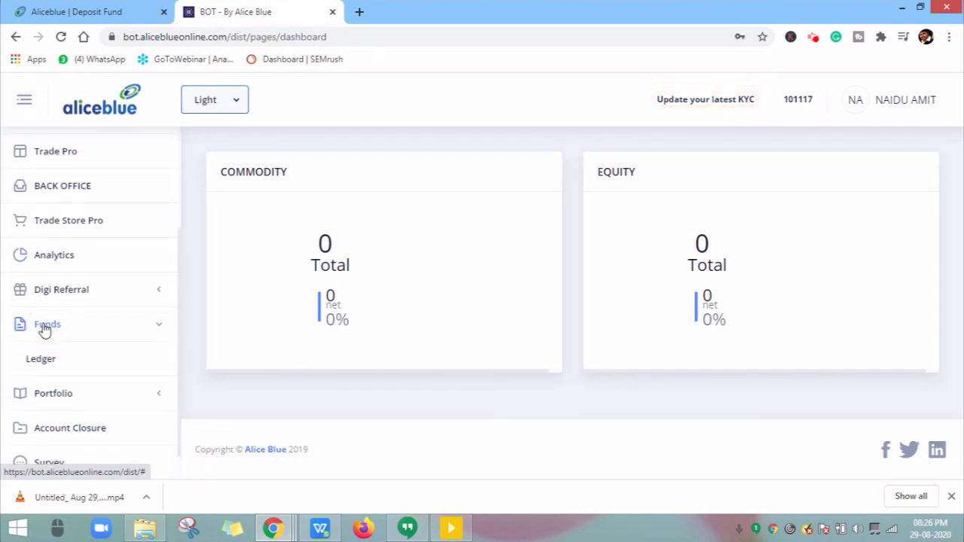
left_click(33, 359)
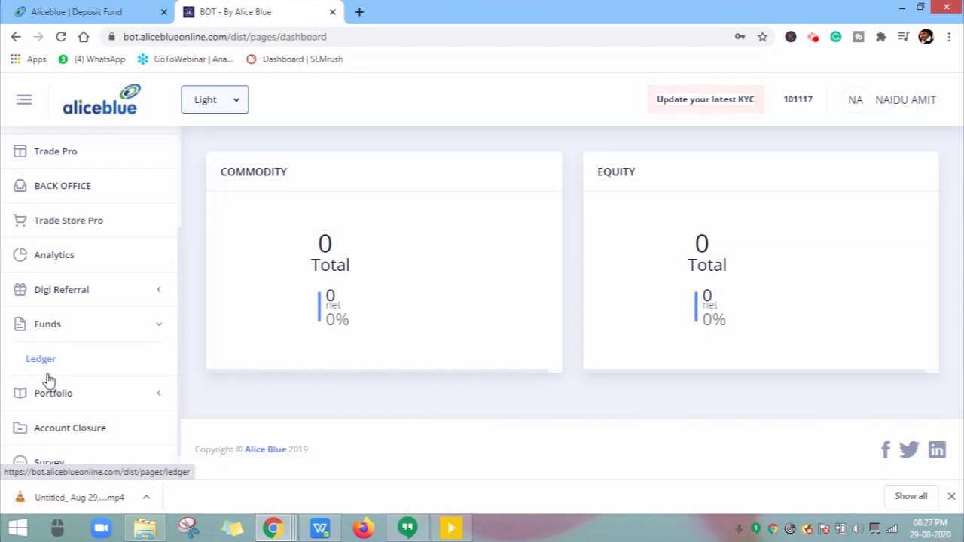
left_click(42, 361)
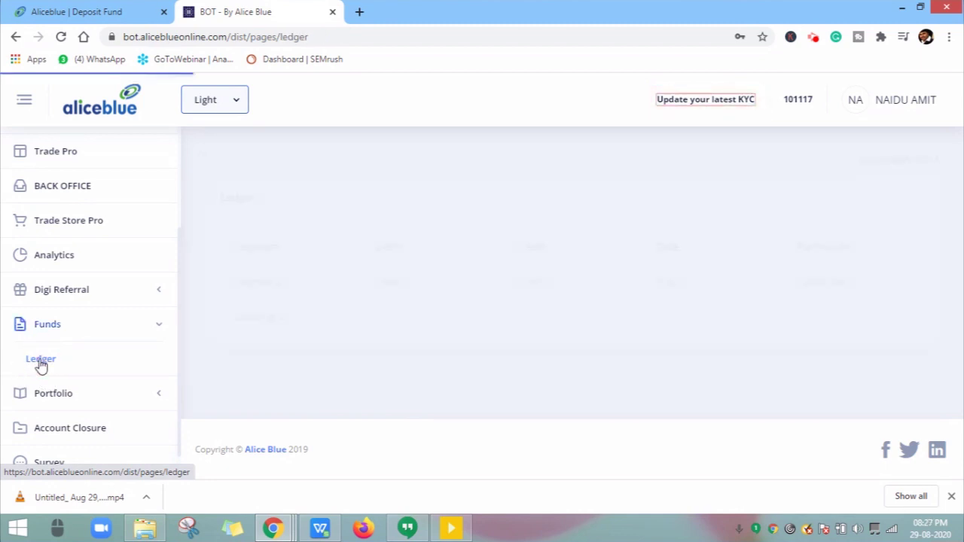